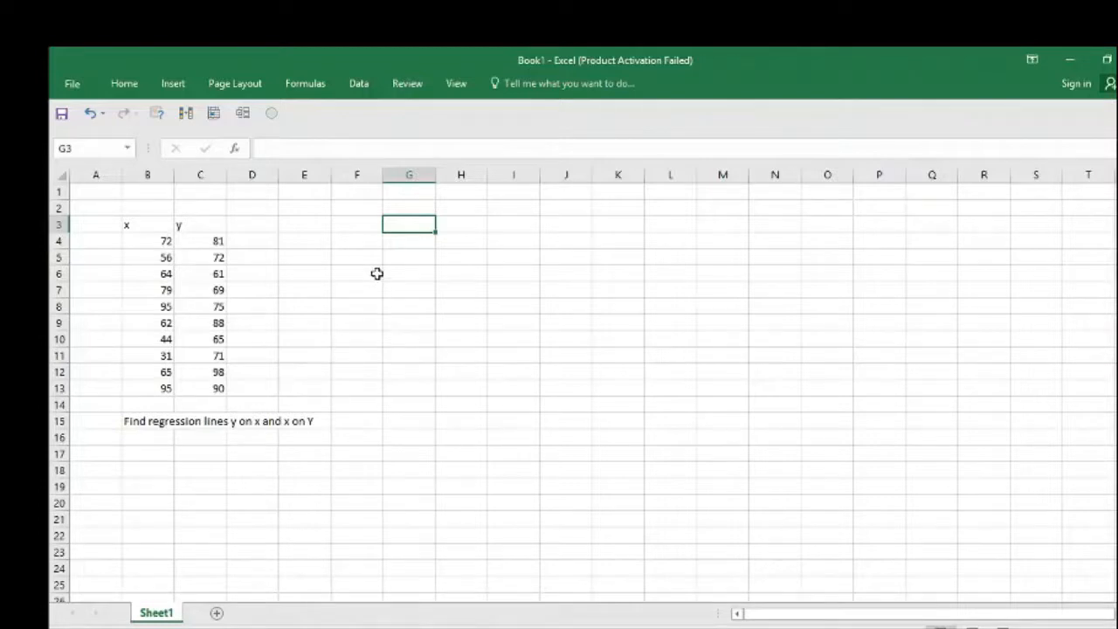
Step: Enter the heading "Y on X" in G3 and the general line equation "y=ax+b" in I3
{"action": "type", "text": "Y on X"}
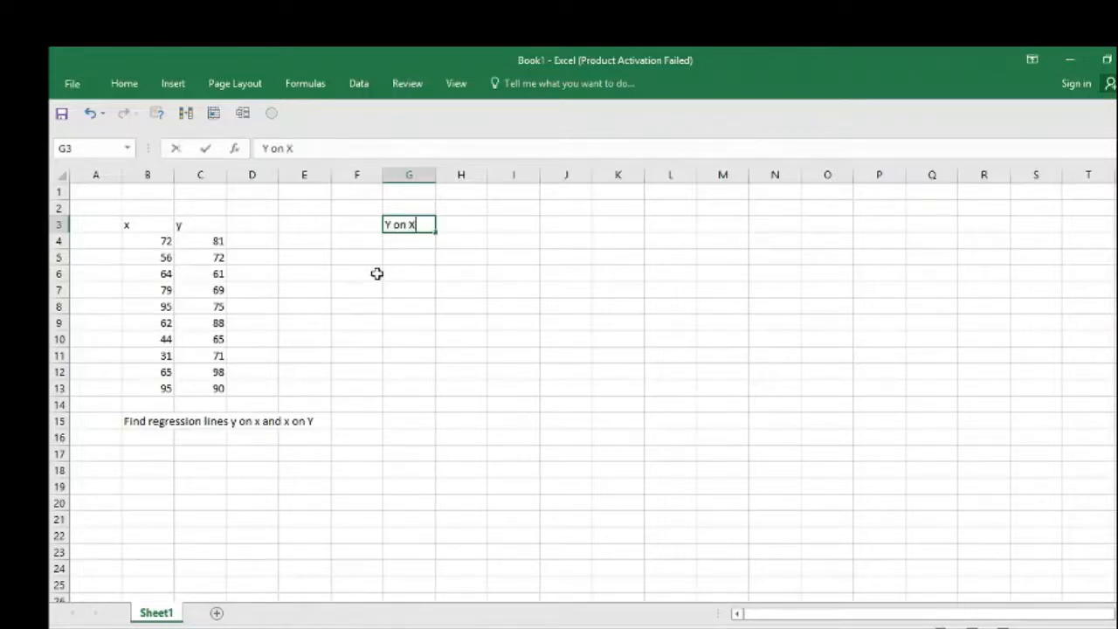
{"action": "left_click", "coordinate": [510, 222]}
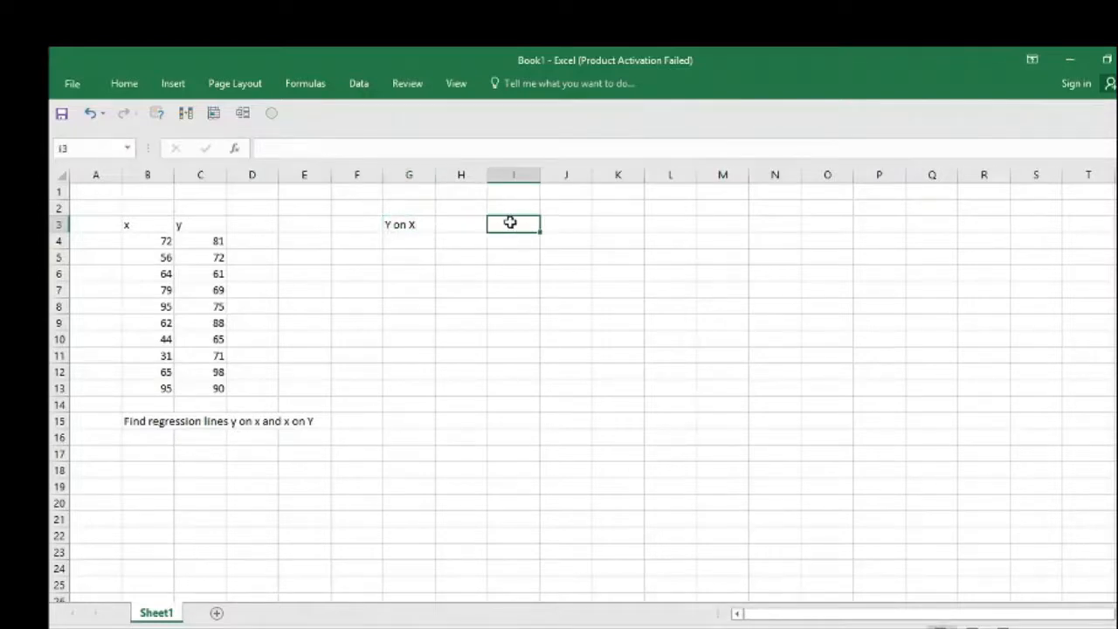
{"action": "type", "text": "y=ax+b"}
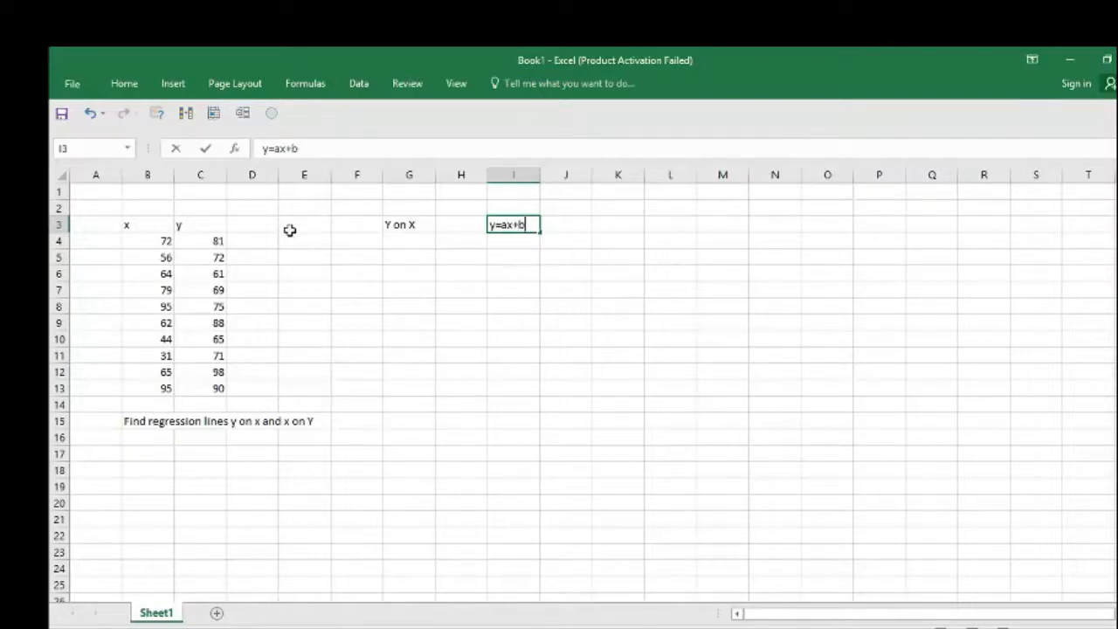
Step: Start the Regression tool from the Data Analysis tools
{"action": "left_click", "coordinate": [367, 87]}
{"action": "key", "text": "Down"}
{"action": "key", "text": "Down"}
{"action": "key", "text": "Down"}
{"action": "key", "text": "Down"}
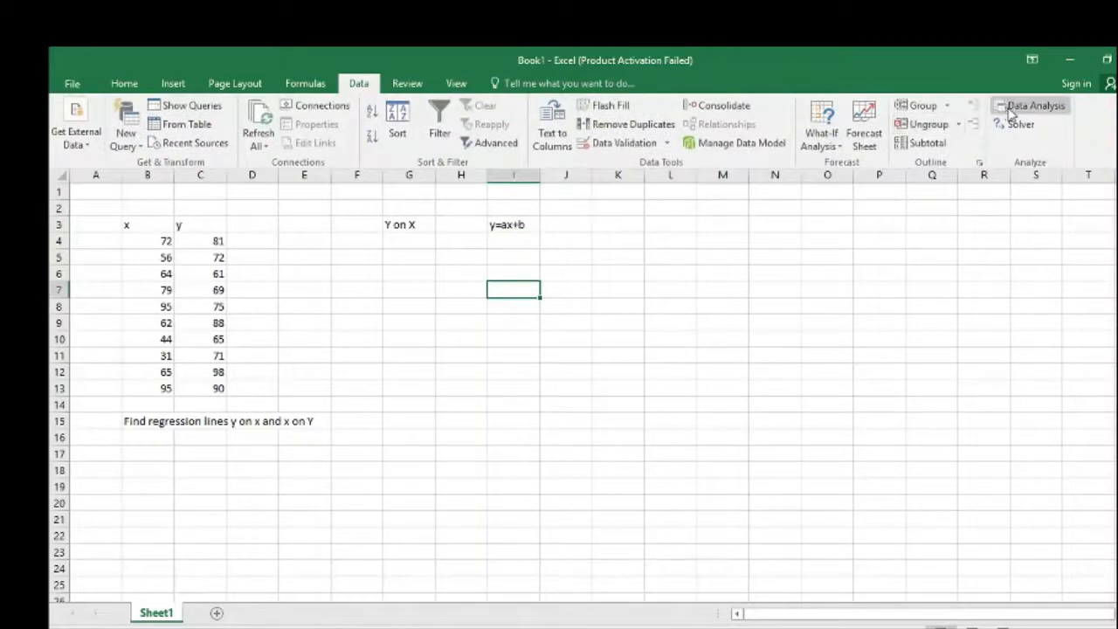
{"action": "left_click", "coordinate": [1014, 110]}
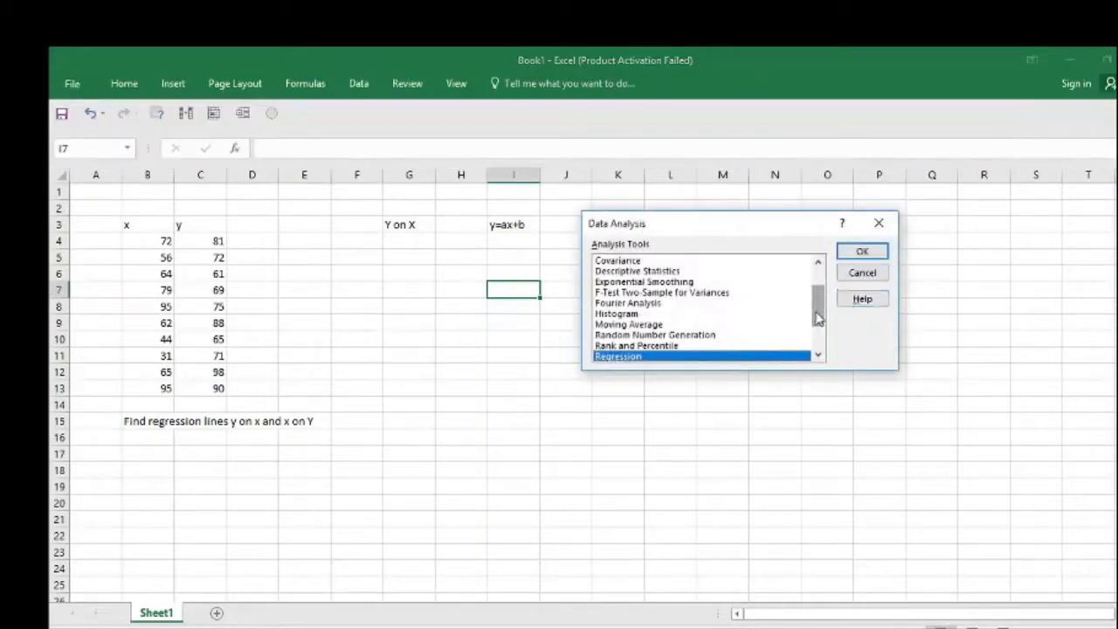
{"action": "left_click_drag", "start_coordinate": [819, 319], "coordinate": [818, 327]}
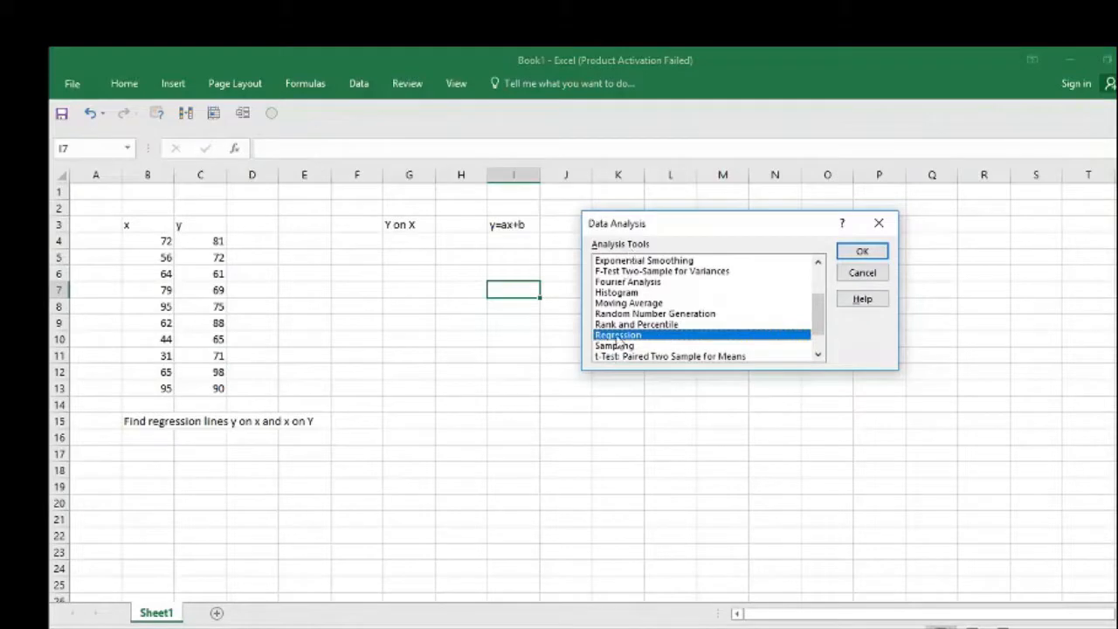
{"action": "left_click", "coordinate": [874, 253]}
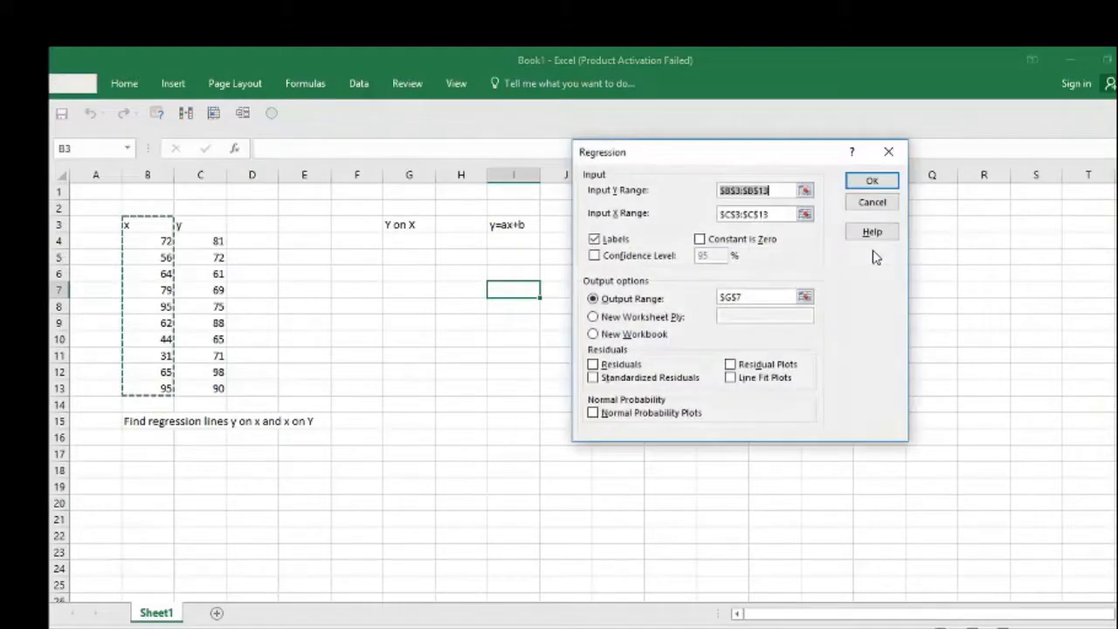
Step: Clear the existing Input Y Range and Input X Range in the regression settings
{"action": "key", "text": "BackSpace"}
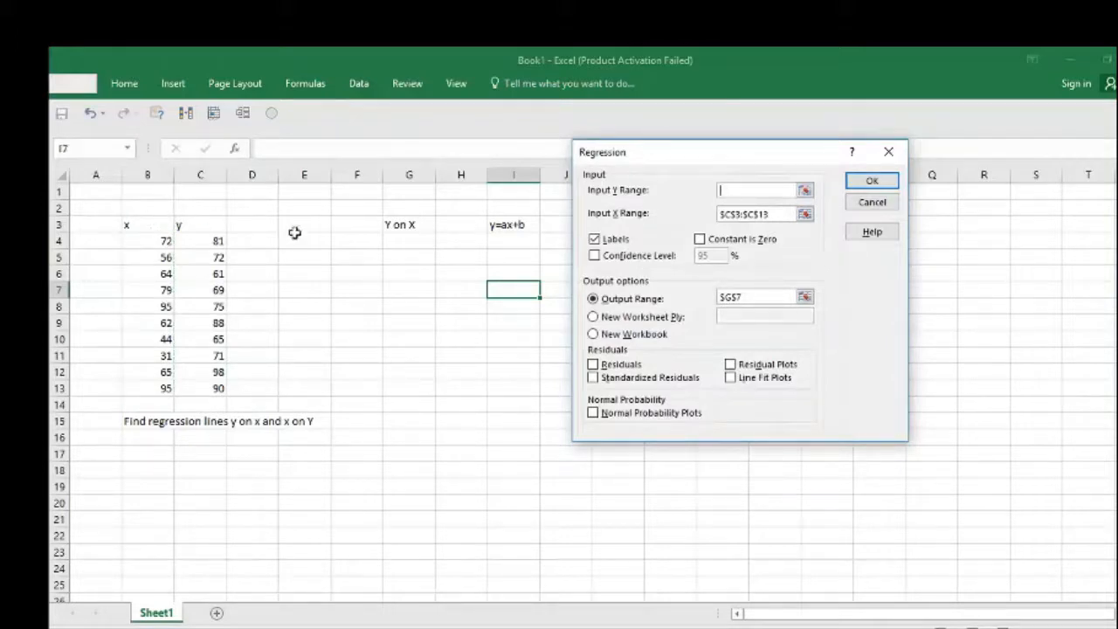
{"action": "left_click", "coordinate": [774, 214]}
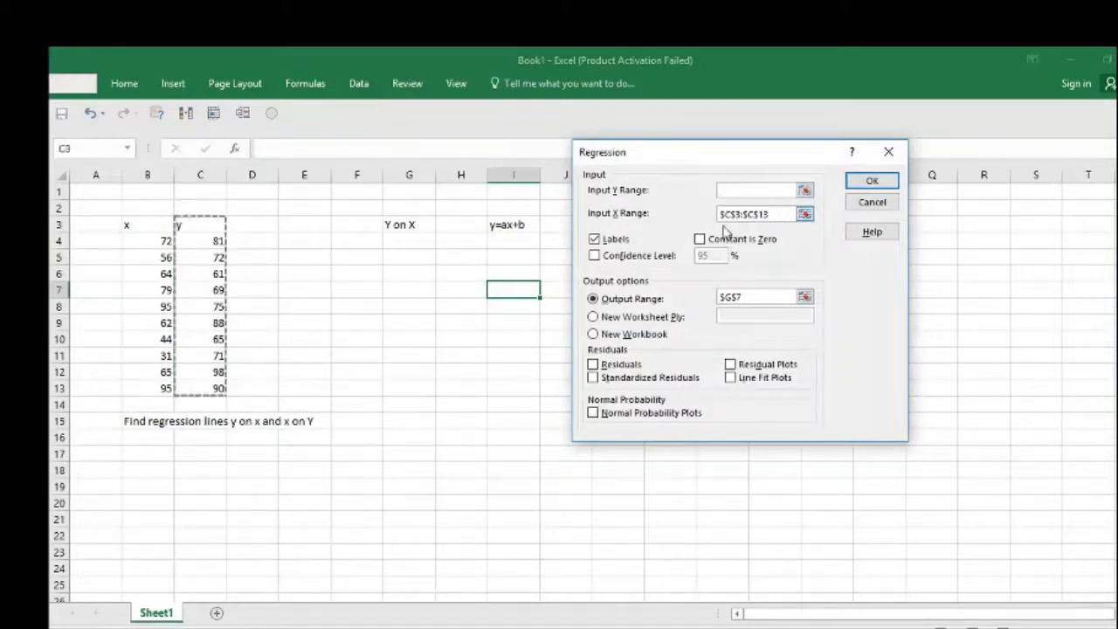
{"action": "left_click_drag", "start_coordinate": [766, 216], "coordinate": [721, 226]}
{"action": "key", "text": "BackSpace"}
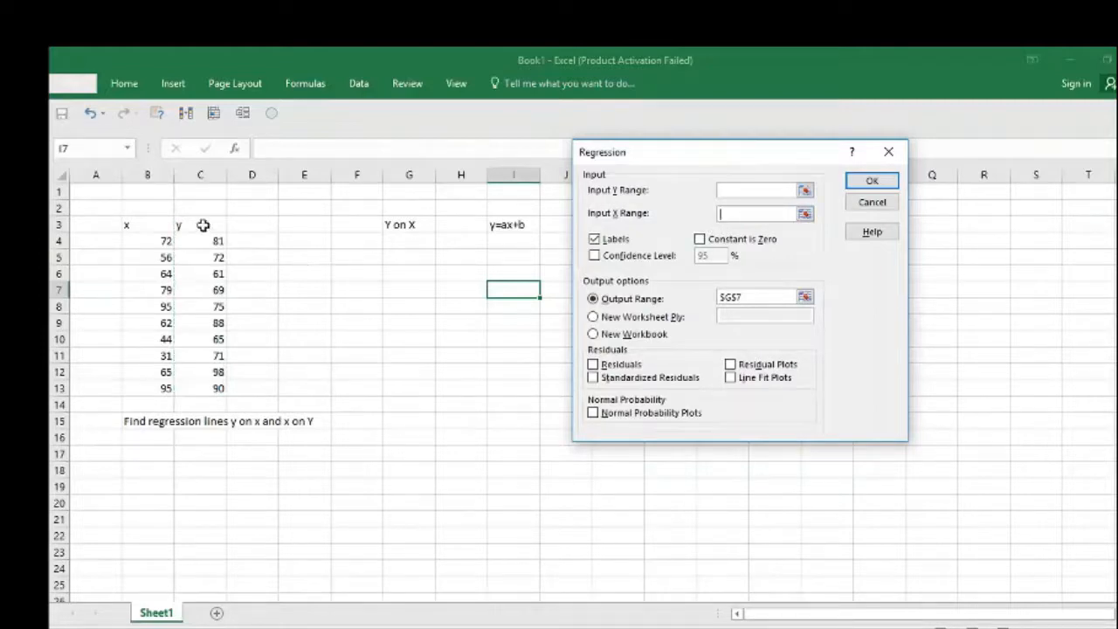
{"action": "left_click_drag", "start_coordinate": [202, 225], "coordinate": [215, 385]}
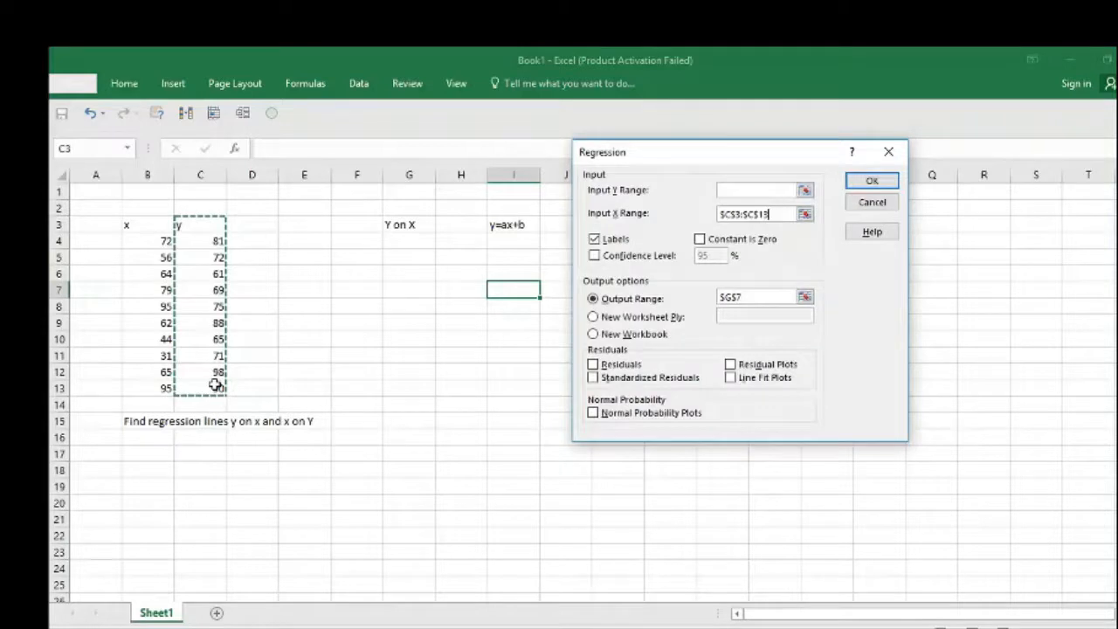
{"action": "key", "text": "BackSpace"}
{"action": "key", "text": "BackSpace"}
{"action": "key", "text": "BackSpace"}
{"action": "key", "text": "BackSpace"}
{"action": "key", "text": "BackSpace"}
{"action": "key", "text": "BackSpace"}
{"action": "key", "text": "BackSpace"}
{"action": "key", "text": "BackSpace"}
{"action": "key", "text": "BackSpace"}
{"action": "key", "text": "BackSpace"}
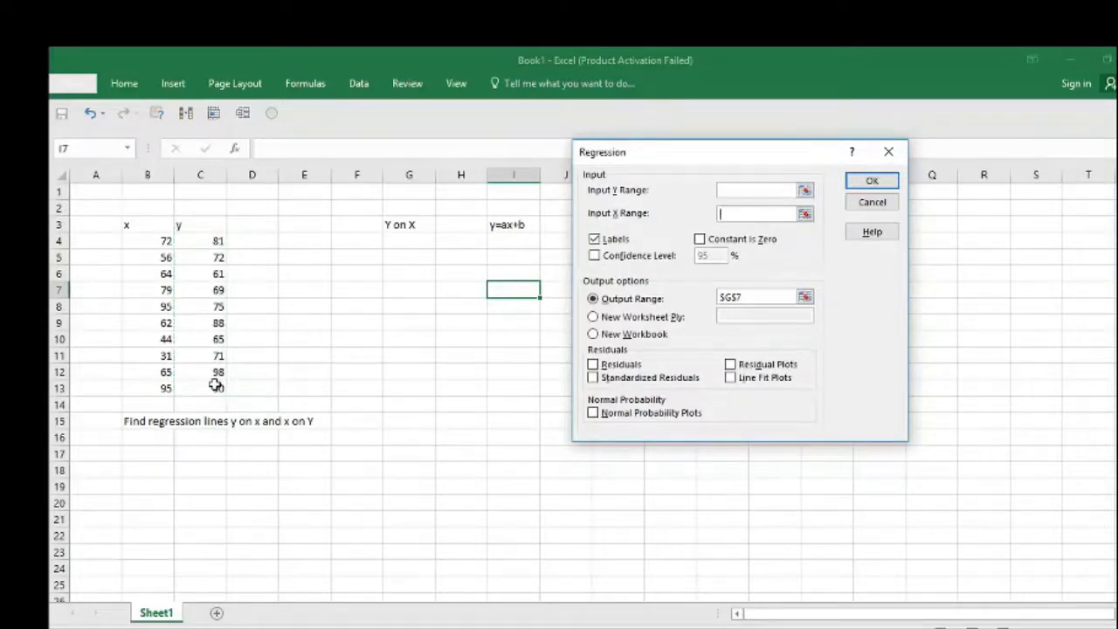
Step: Set the regression's Input Y Range to $C$3:$C$13 and Input X Range to $B$3:$B$13
{"action": "left_click", "coordinate": [740, 189]}
{"action": "left_click", "coordinate": [203, 225]}
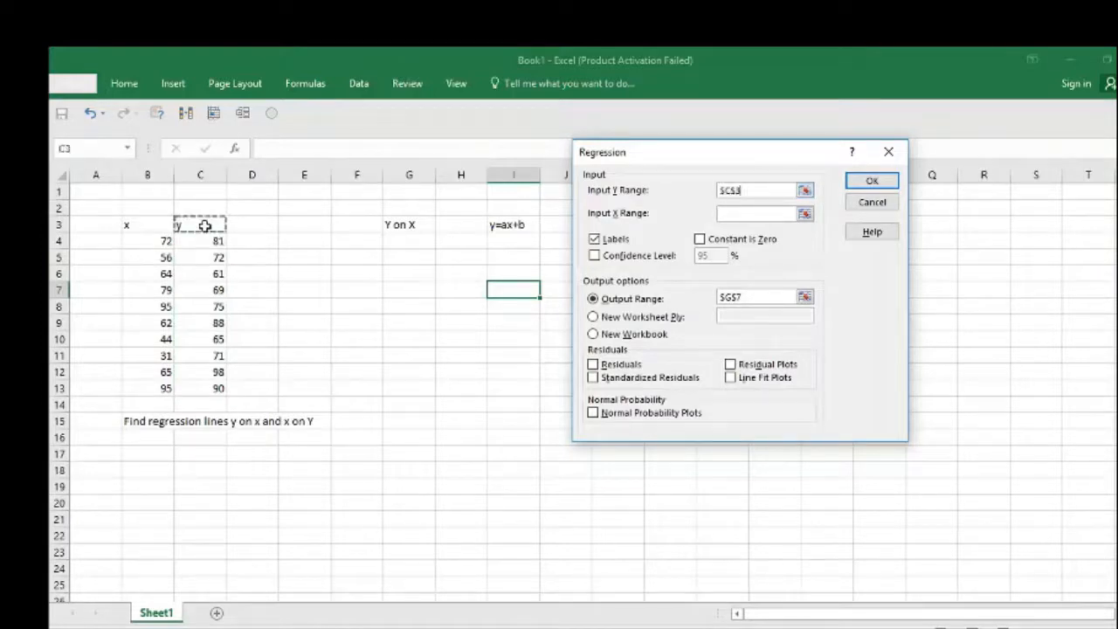
{"action": "left_click_drag", "start_coordinate": [215, 222], "coordinate": [218, 374]}
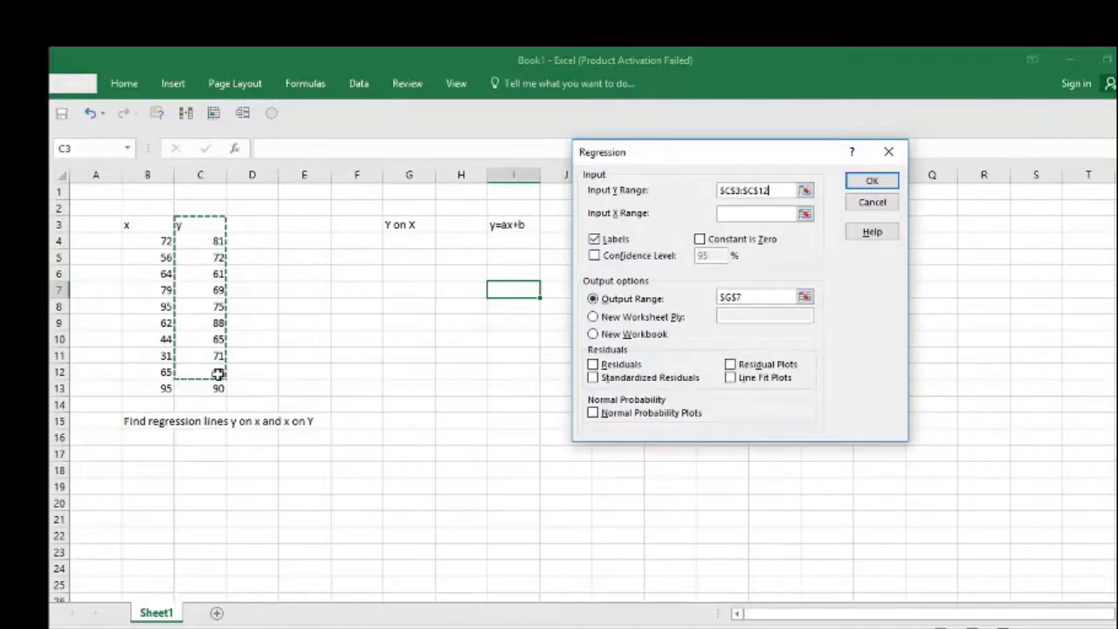
{"action": "left_click", "coordinate": [752, 213]}
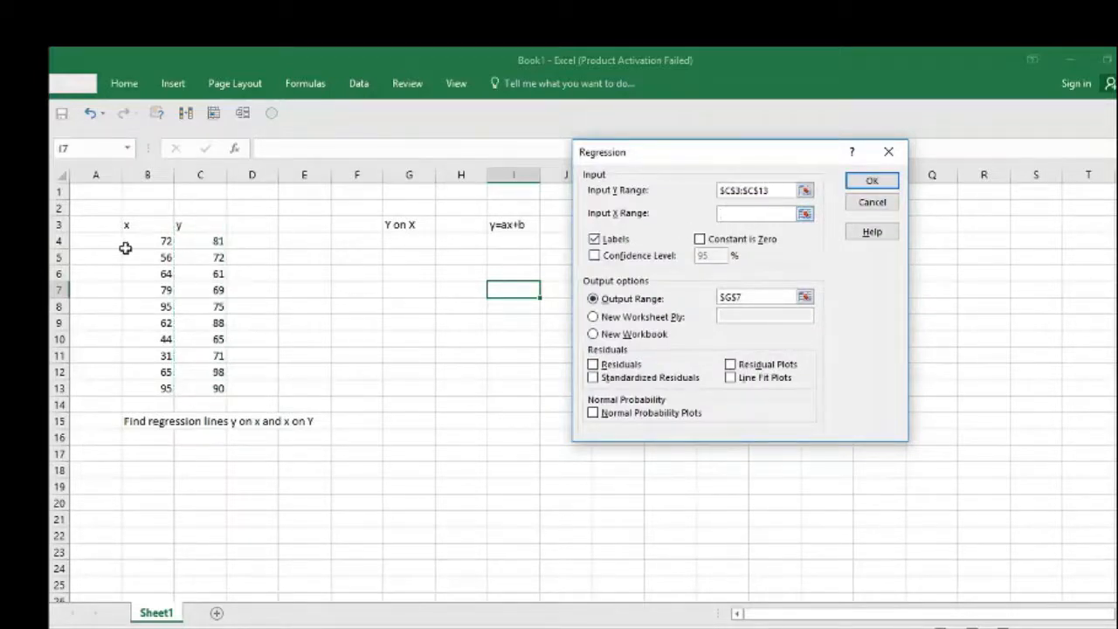
{"action": "left_click_drag", "start_coordinate": [153, 224], "coordinate": [150, 383]}
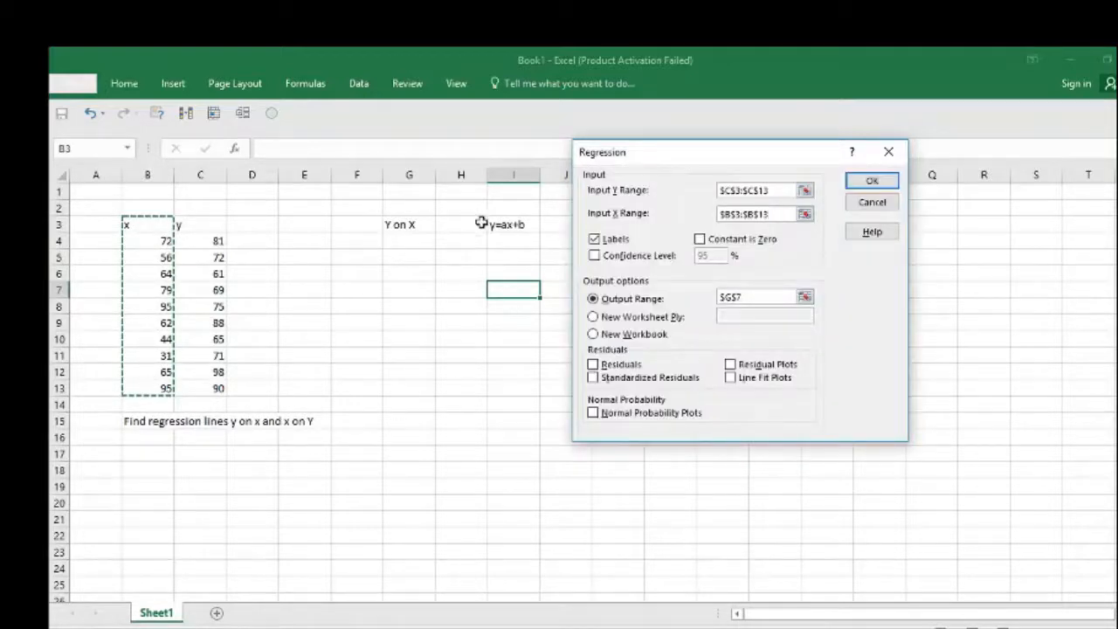
Step: Keep Labels enabled, set the output range to $G$5 and run the regression
{"action": "left_click", "coordinate": [596, 241]}
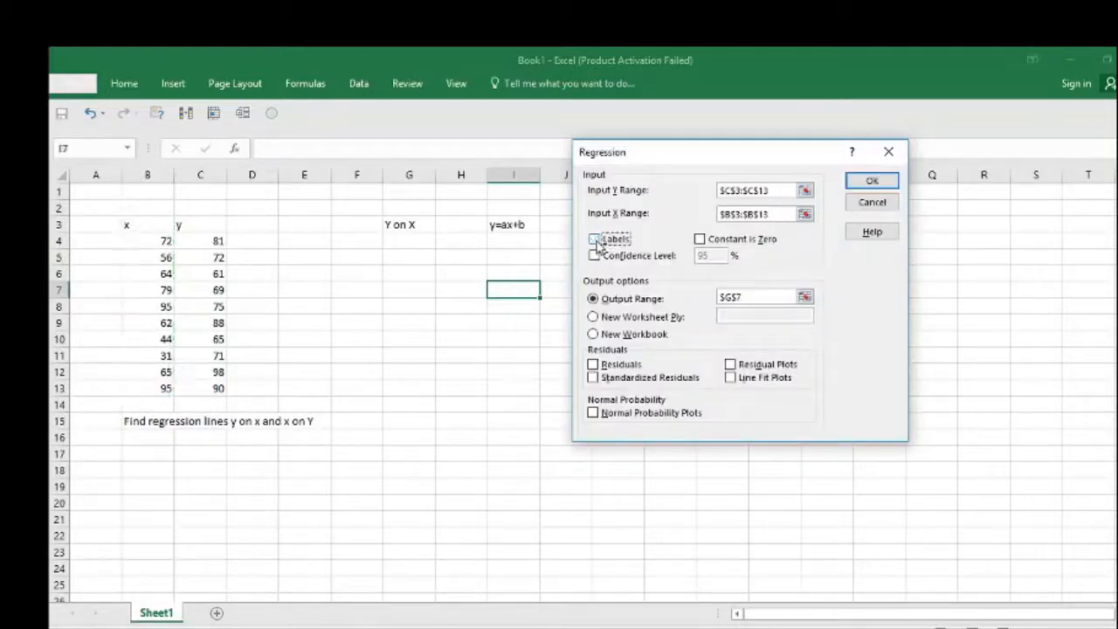
{"action": "left_click", "coordinate": [596, 241]}
{"action": "left_click", "coordinate": [598, 299]}
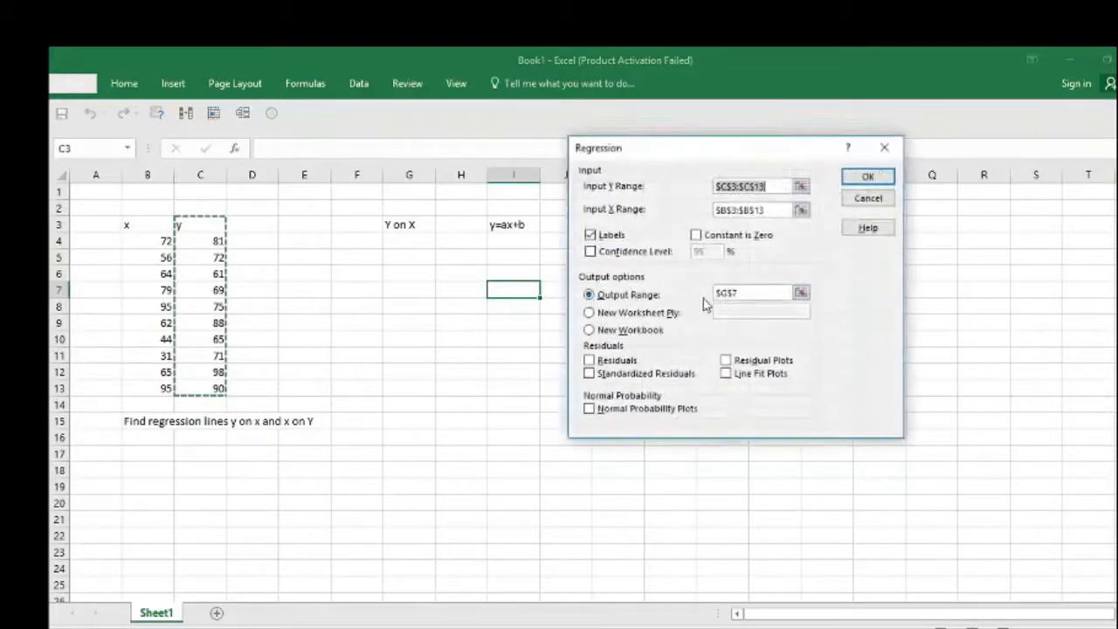
{"action": "left_click", "coordinate": [745, 295]}
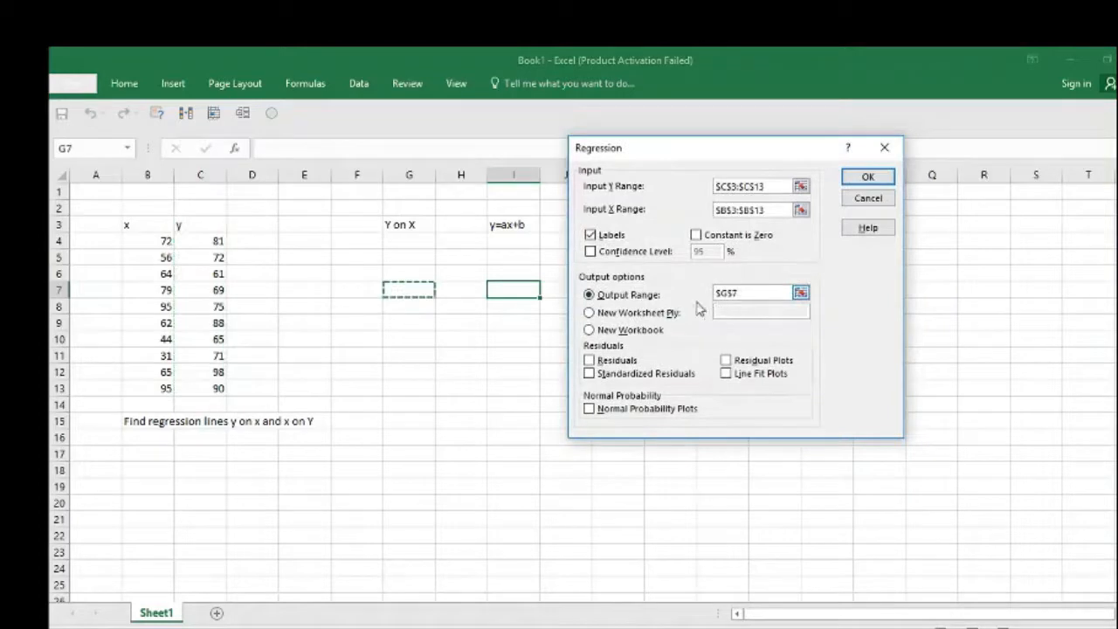
{"action": "left_click", "coordinate": [743, 294]}
{"action": "key", "text": "BackSpace"}
{"action": "key", "text": "BackSpace"}
{"action": "key", "text": "BackSpace"}
{"action": "key", "text": "BackSpace"}
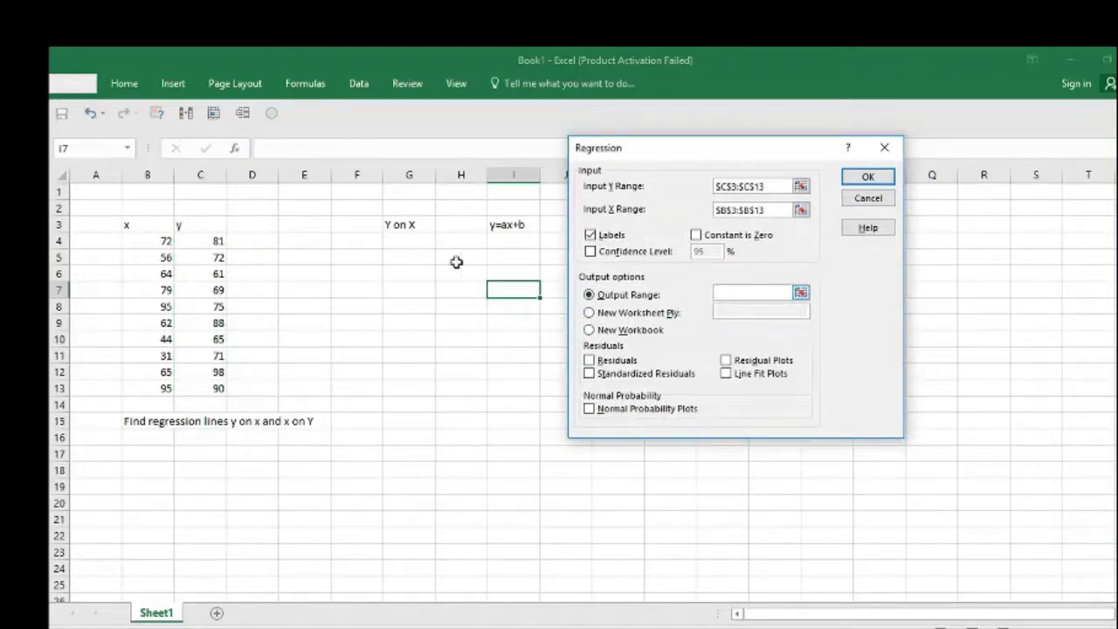
{"action": "left_click", "coordinate": [417, 258]}
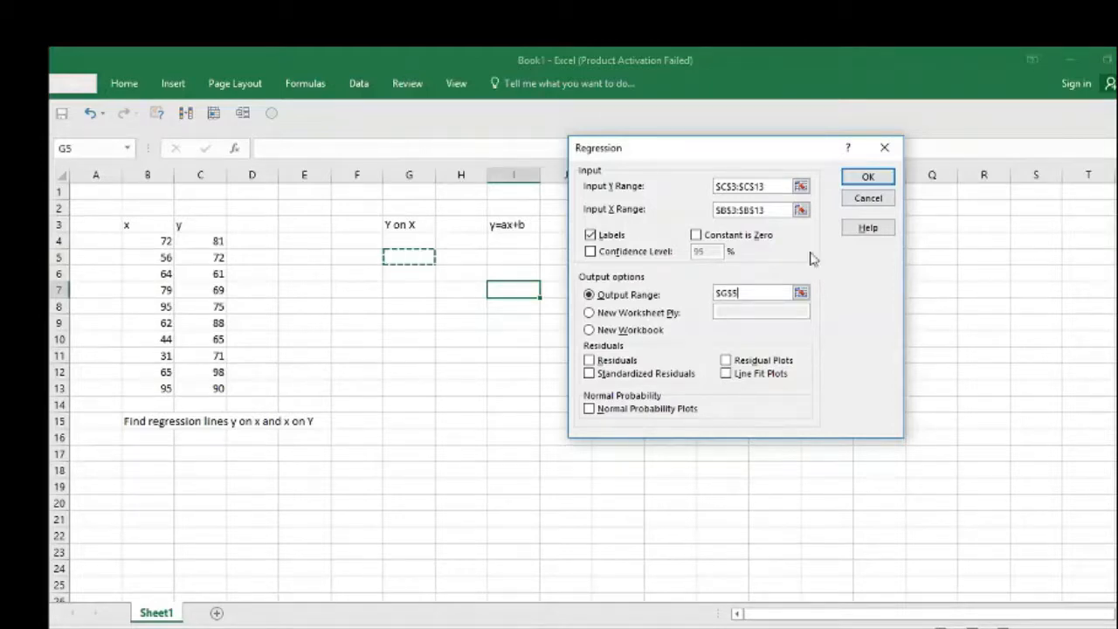
{"action": "left_click", "coordinate": [865, 180]}
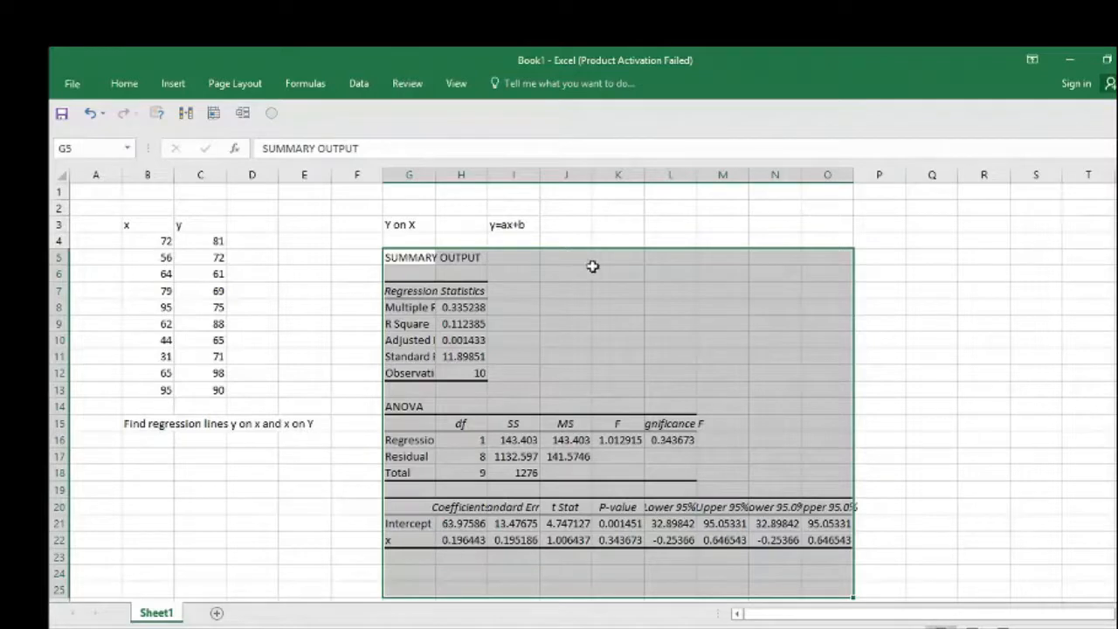
Step: Enter the label "a" in K3 and the value 196443 in L3
{"action": "left_click", "coordinate": [623, 220]}
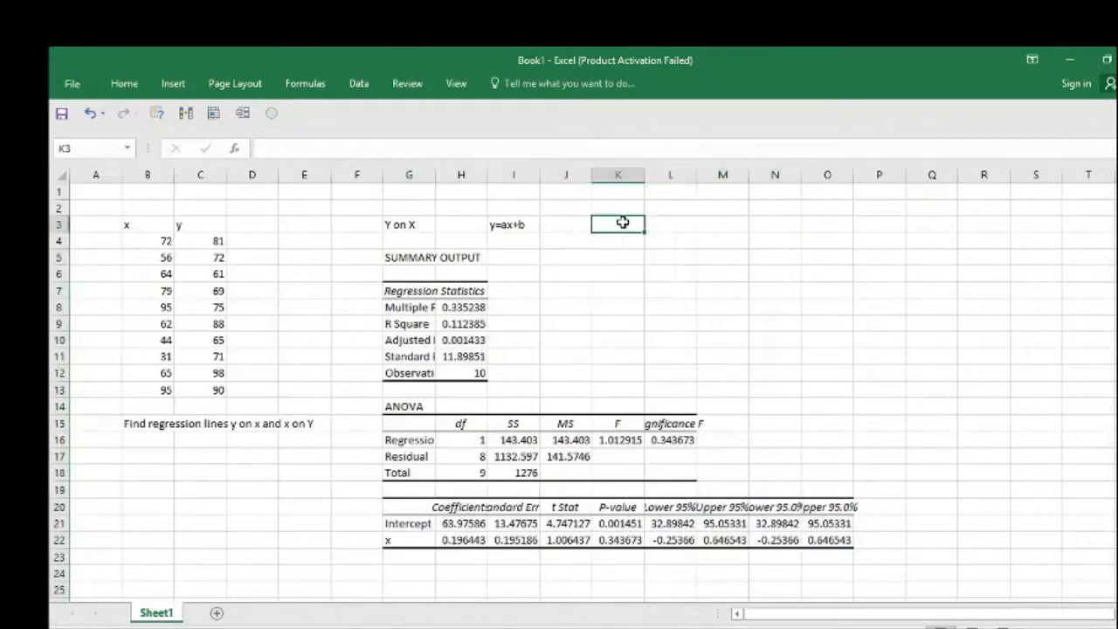
{"action": "type", "text": "a"}
{"action": "left_click", "coordinate": [676, 225]}
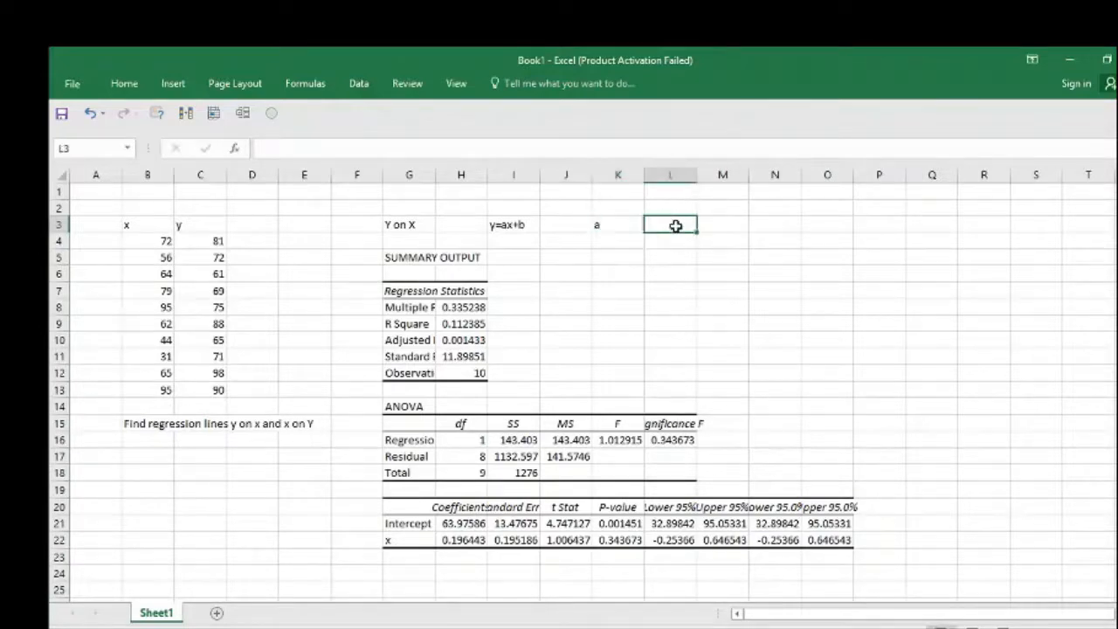
{"action": "type", "text": "196"}
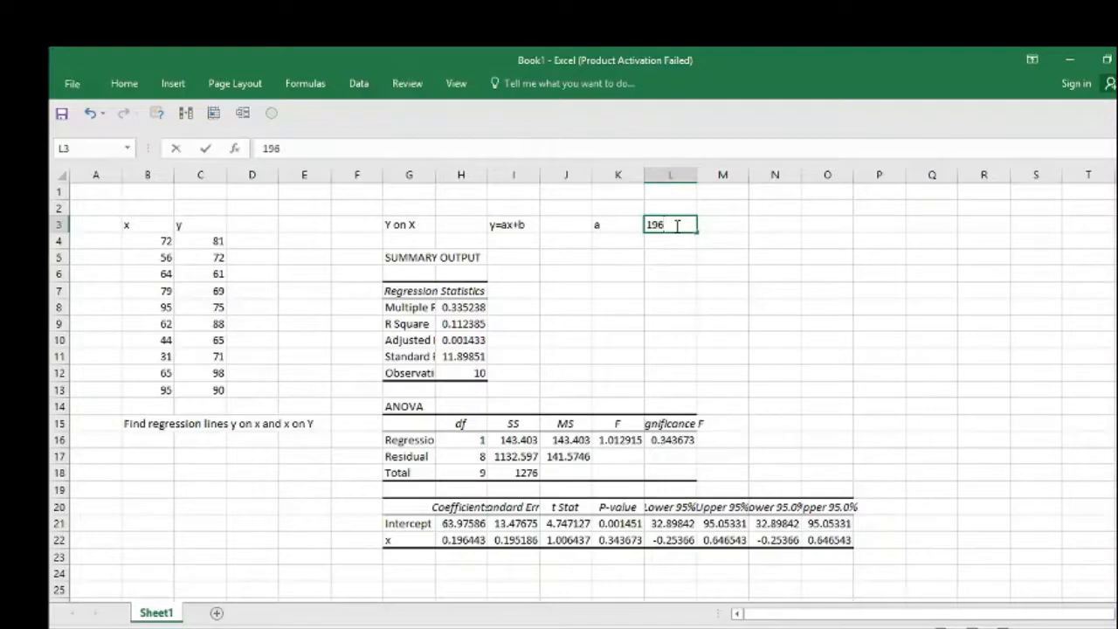
{"action": "type", "text": "443"}
Step: Enter the label "b" in K4 and the intercept value 63.97586 in L4
{"action": "left_click", "coordinate": [604, 241]}
{"action": "type", "text": "b"}
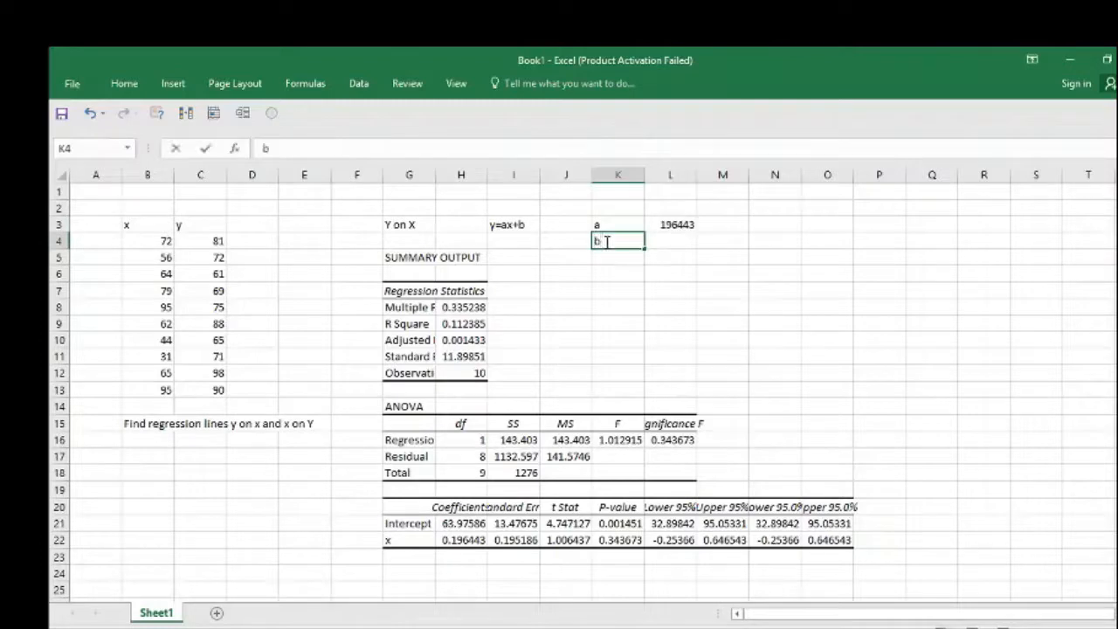
{"action": "left_click", "coordinate": [679, 241]}
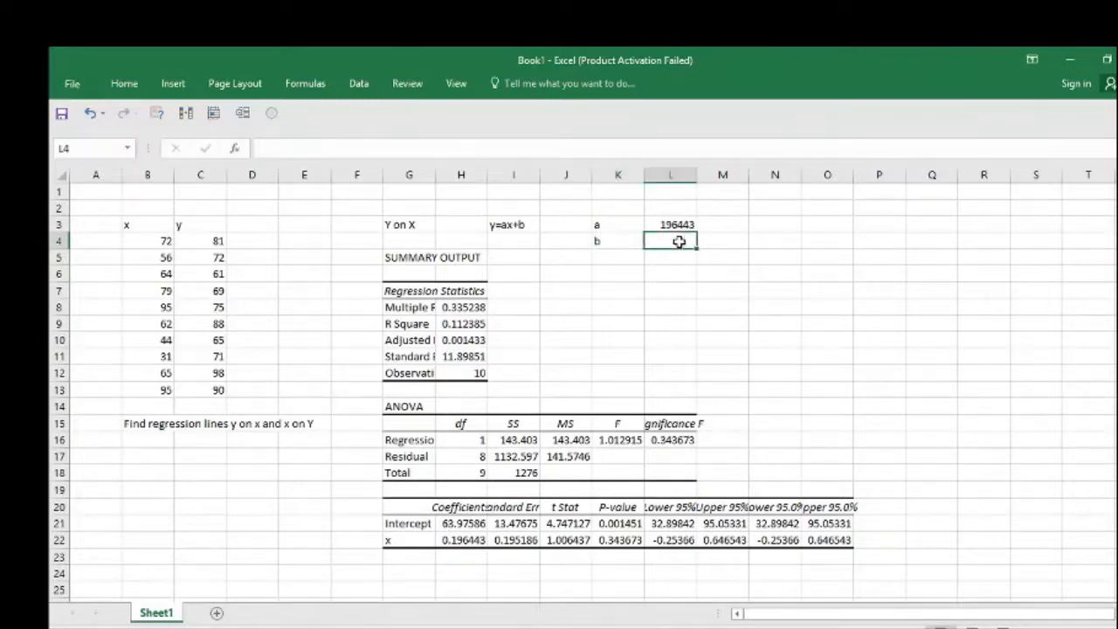
{"action": "type", "text": "63."}
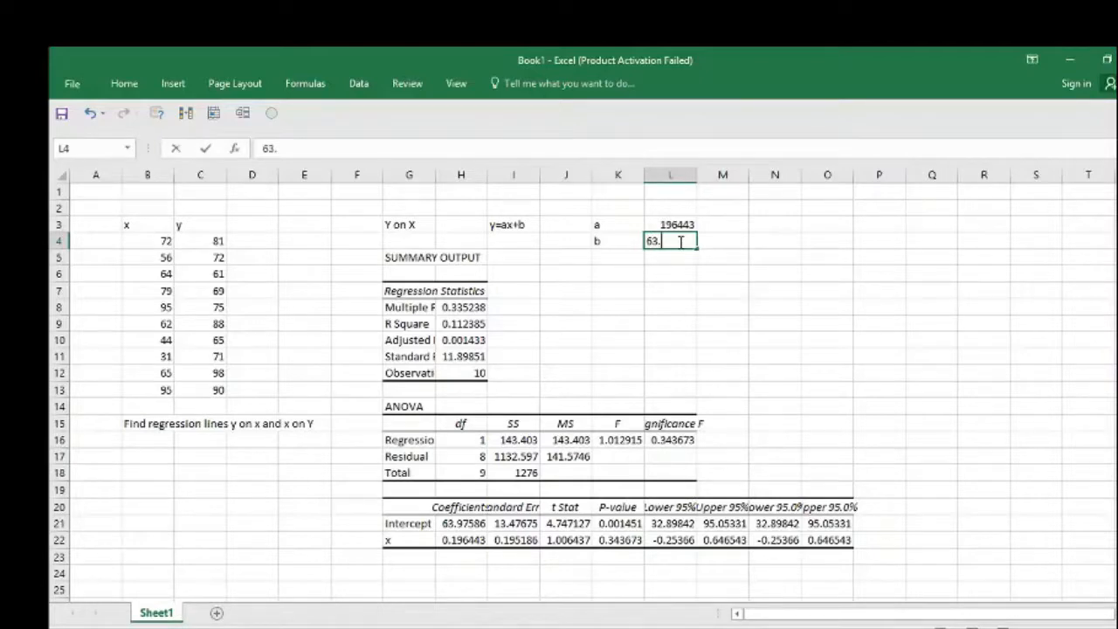
{"action": "type", "text": "97586"}
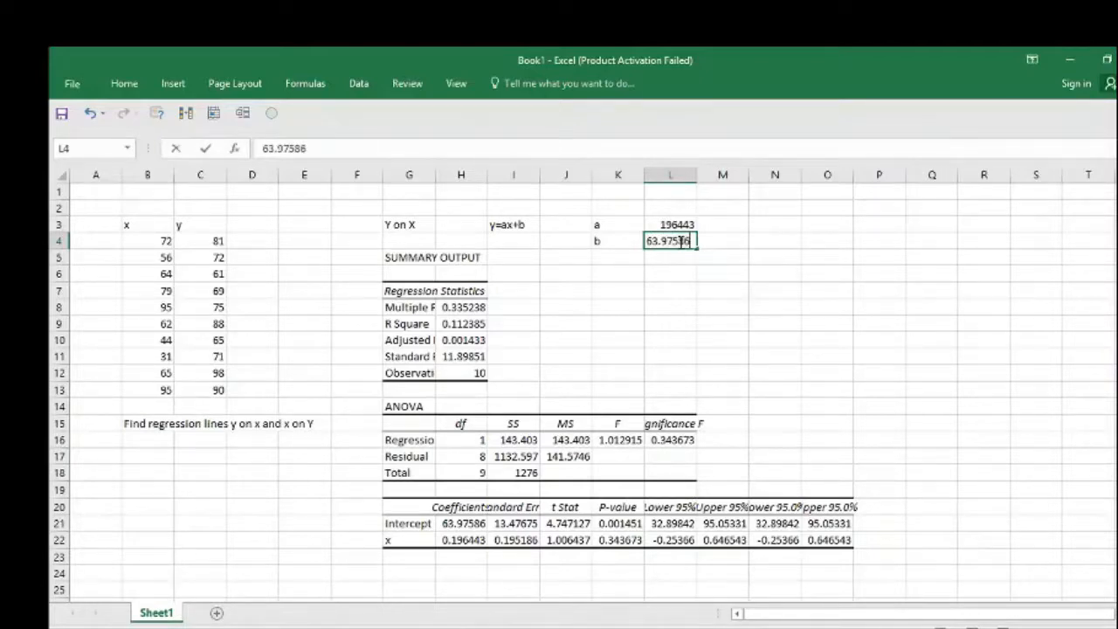
Step: Begin the Y on X regression equation in N3 with the text "y="
{"action": "left_click", "coordinate": [775, 224]}
{"action": "type", "text": "="}
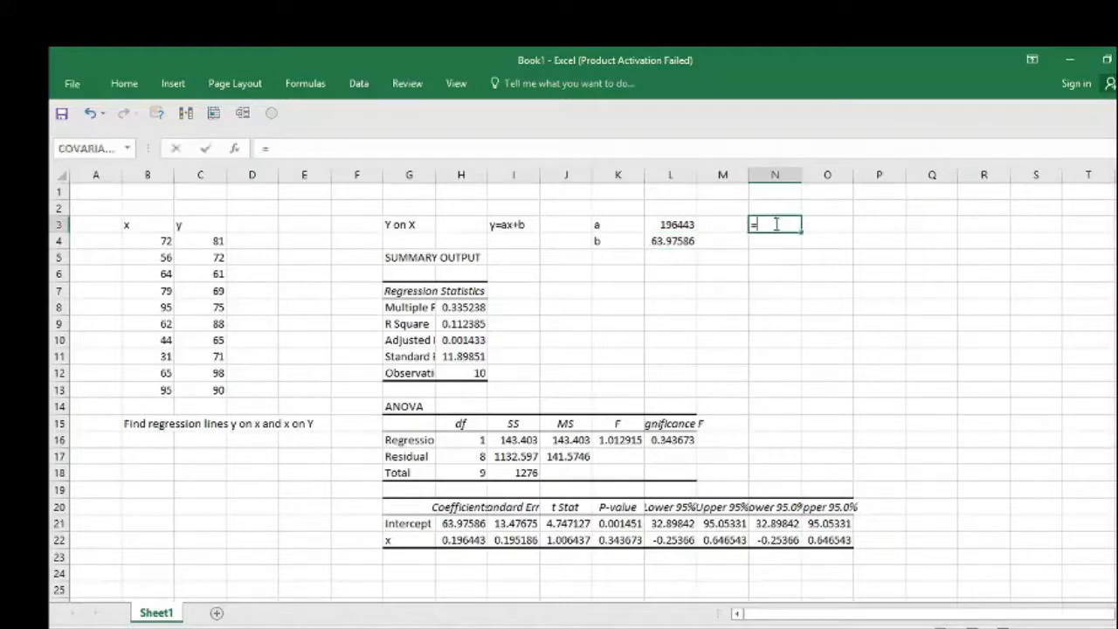
{"action": "key", "text": "BackSpace"}
{"action": "type", "text": "y="}
Step: Correct the value of a in L3 to 0.196443
{"action": "left_click", "coordinate": [668, 224]}
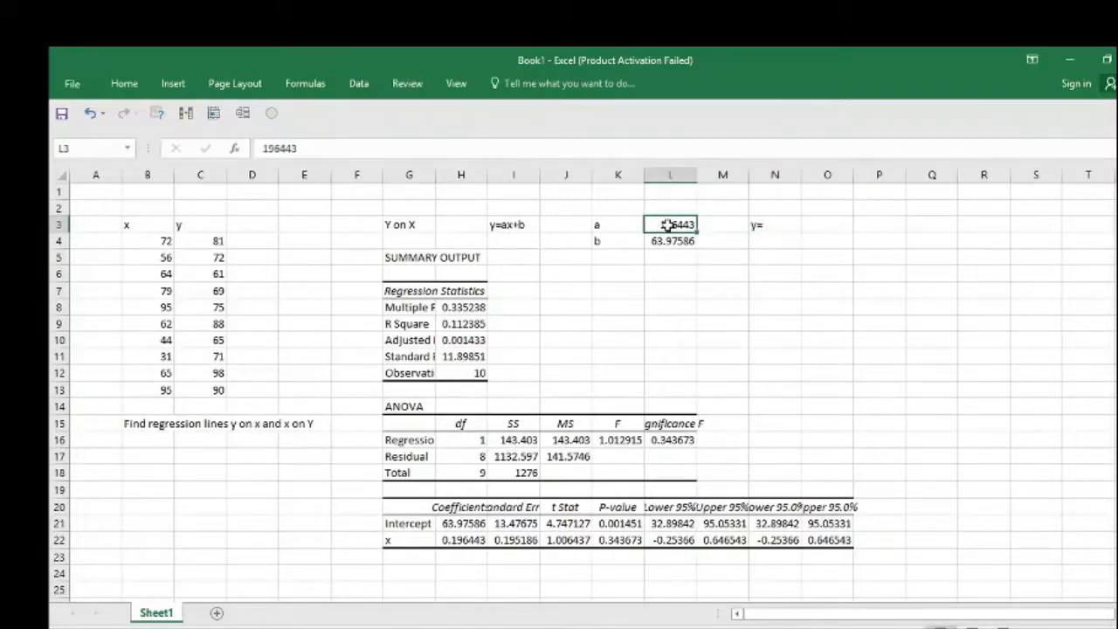
{"action": "left_click", "coordinate": [264, 149]}
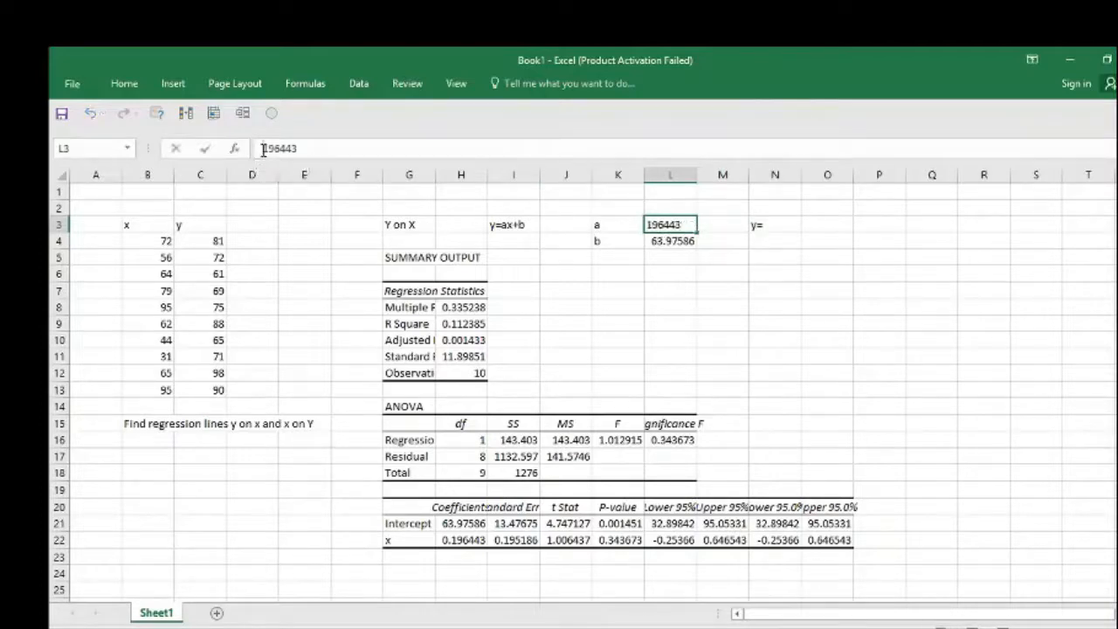
{"action": "type", "text": "0."}
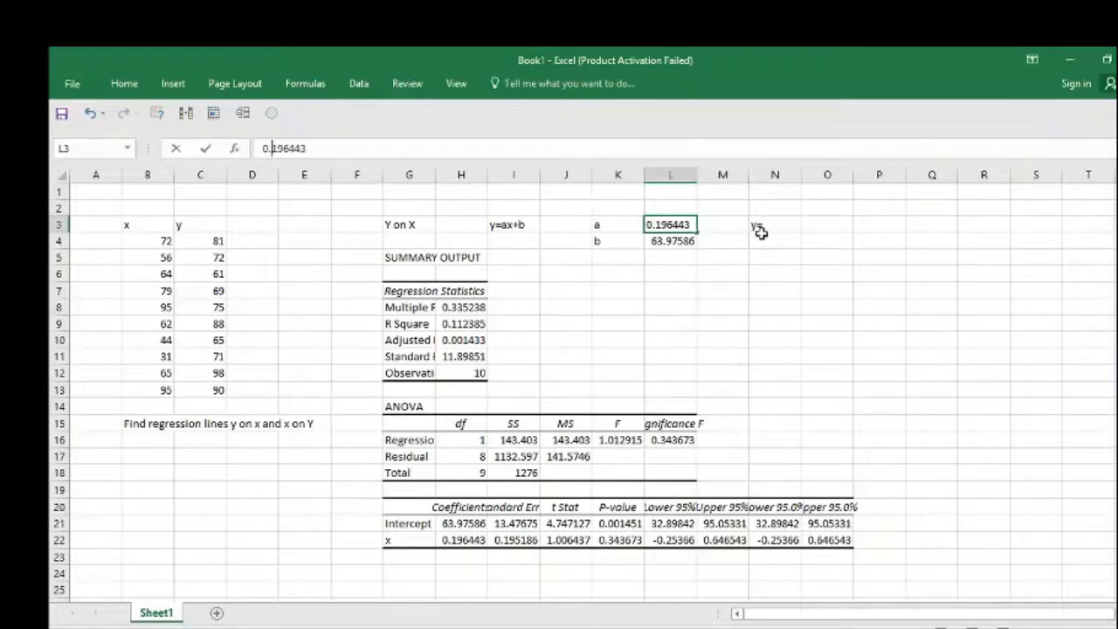
Step: Complete the Y on X regression equation in N3 as "y=0.196443x+63.97586"
{"action": "left_click", "coordinate": [784, 227]}
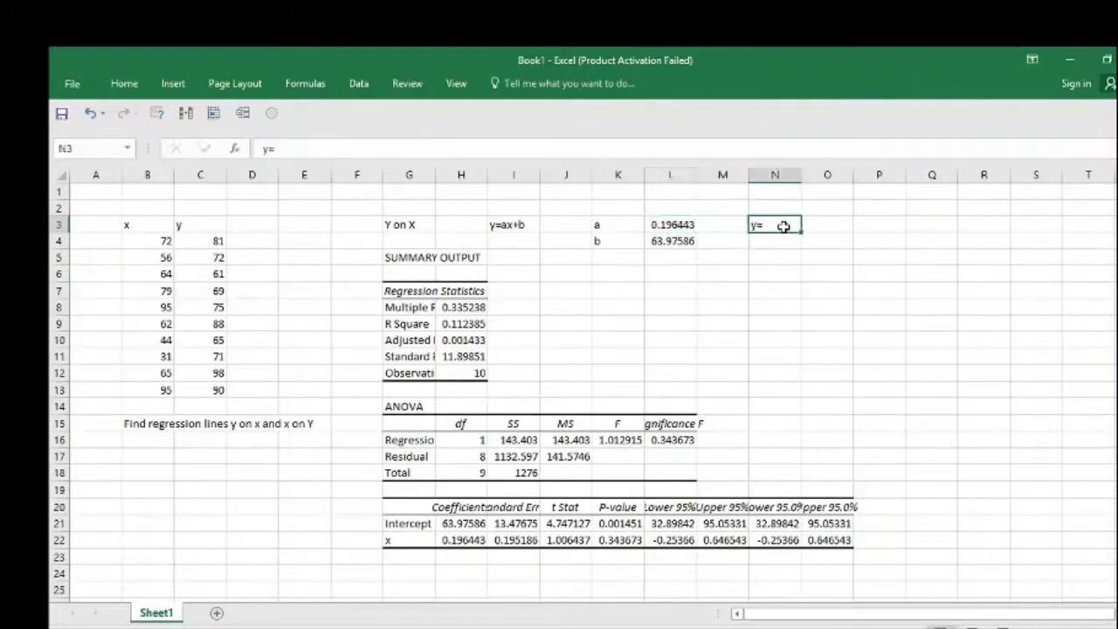
{"action": "left_click", "coordinate": [352, 154]}
{"action": "type", "text": "0."}
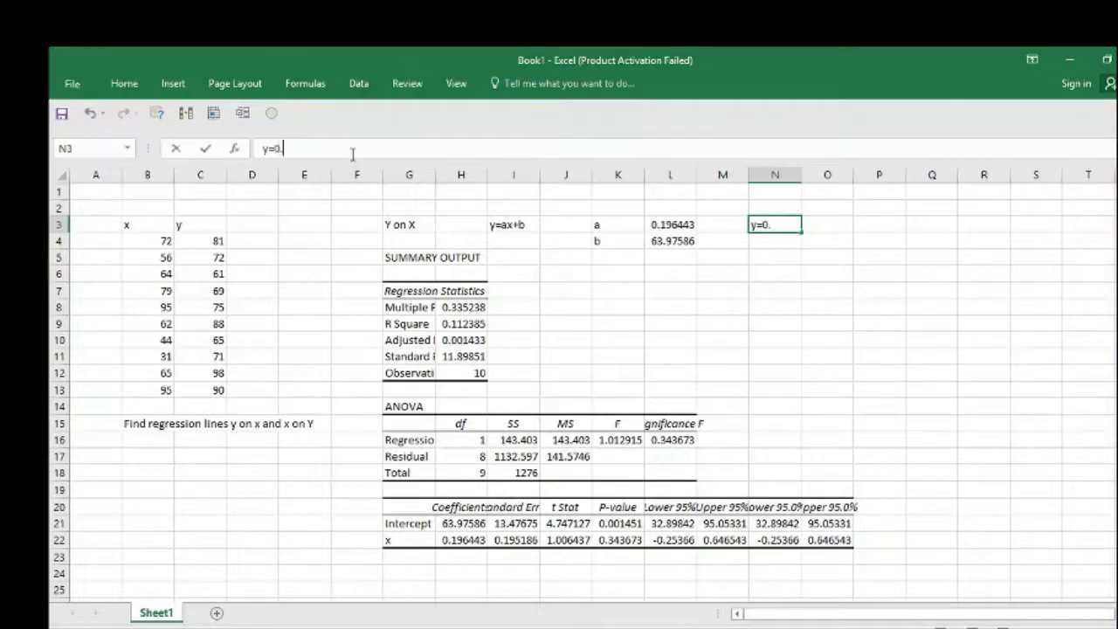
{"action": "type", "text": "196443x+"}
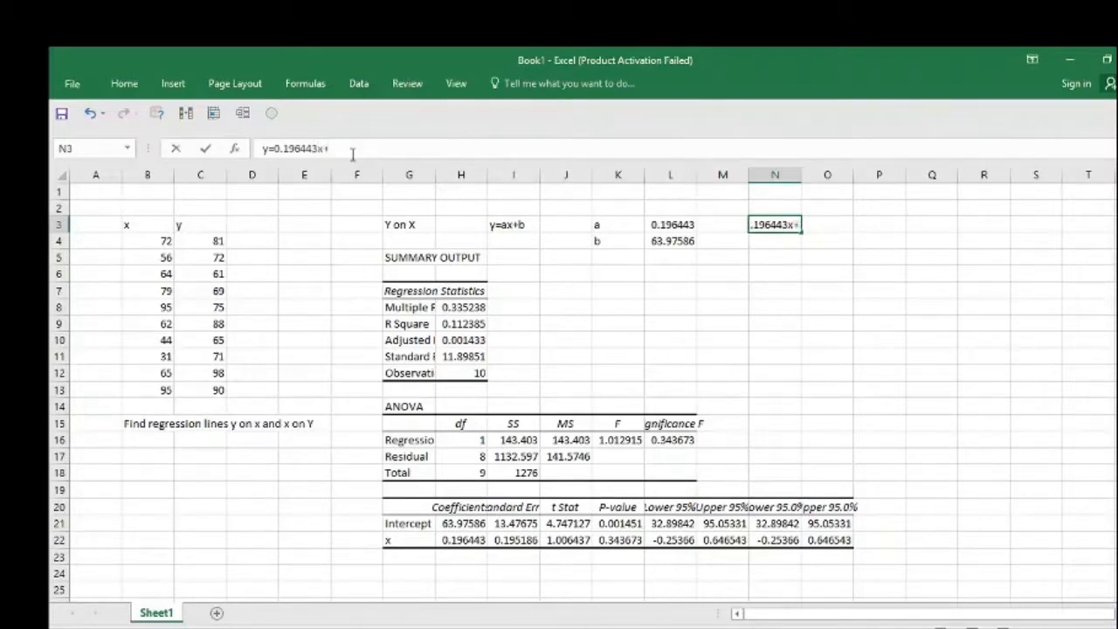
{"action": "type", "text": "63.97586"}
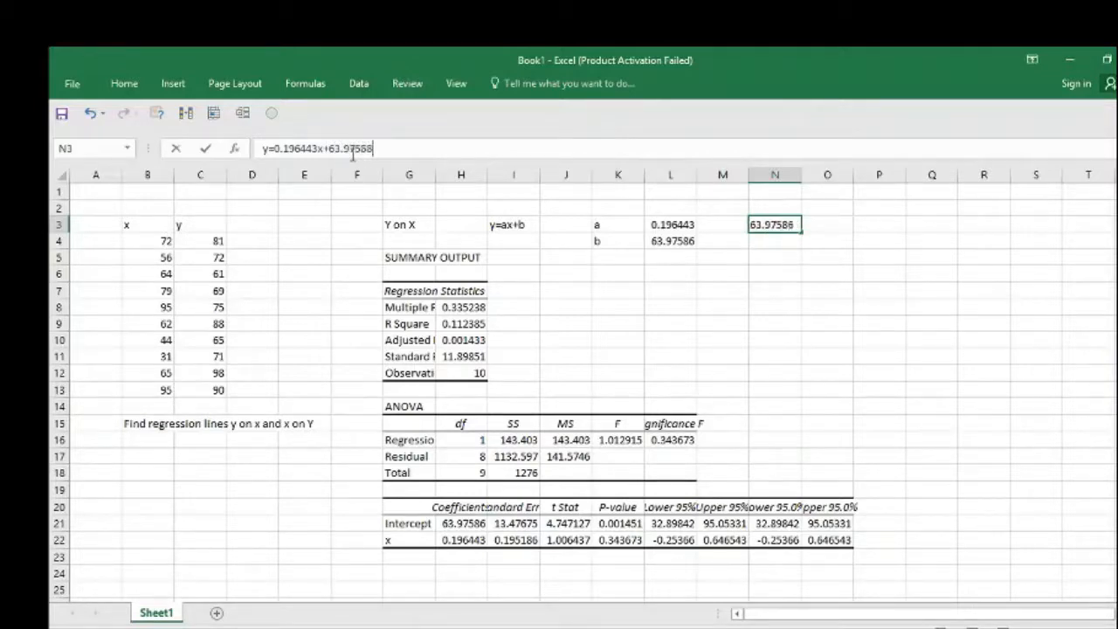
{"action": "left_click", "coordinate": [777, 248]}
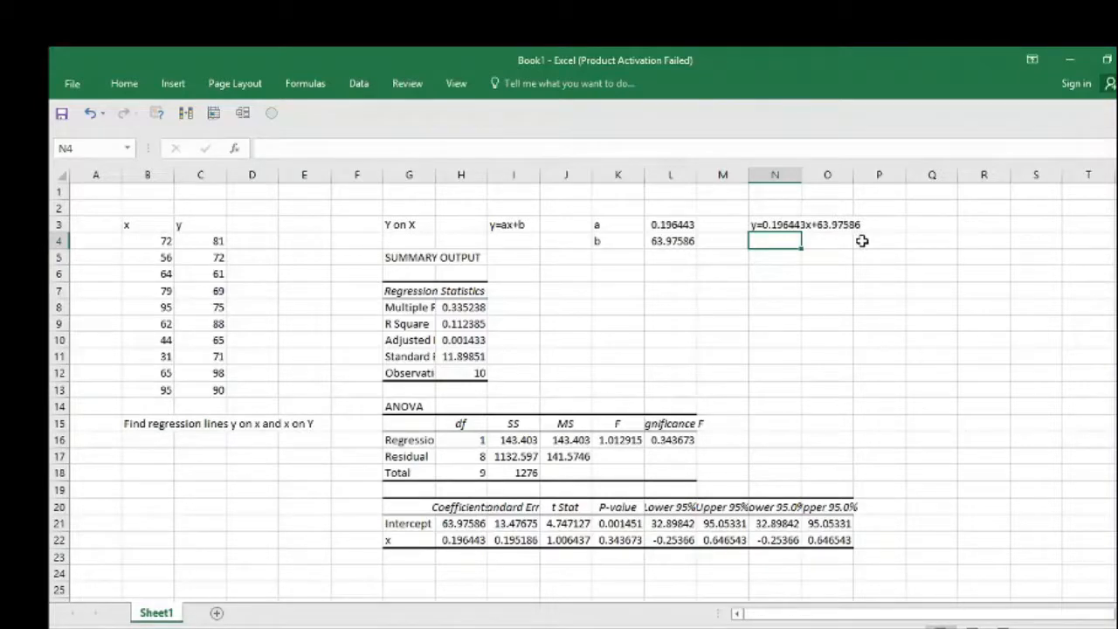
Step: Enter the line form "x=cy+d" in Q3 and the heading "X on Y" above it in Q2
{"action": "left_click_drag", "start_coordinate": [959, 622], "coordinate": [1005, 615]}
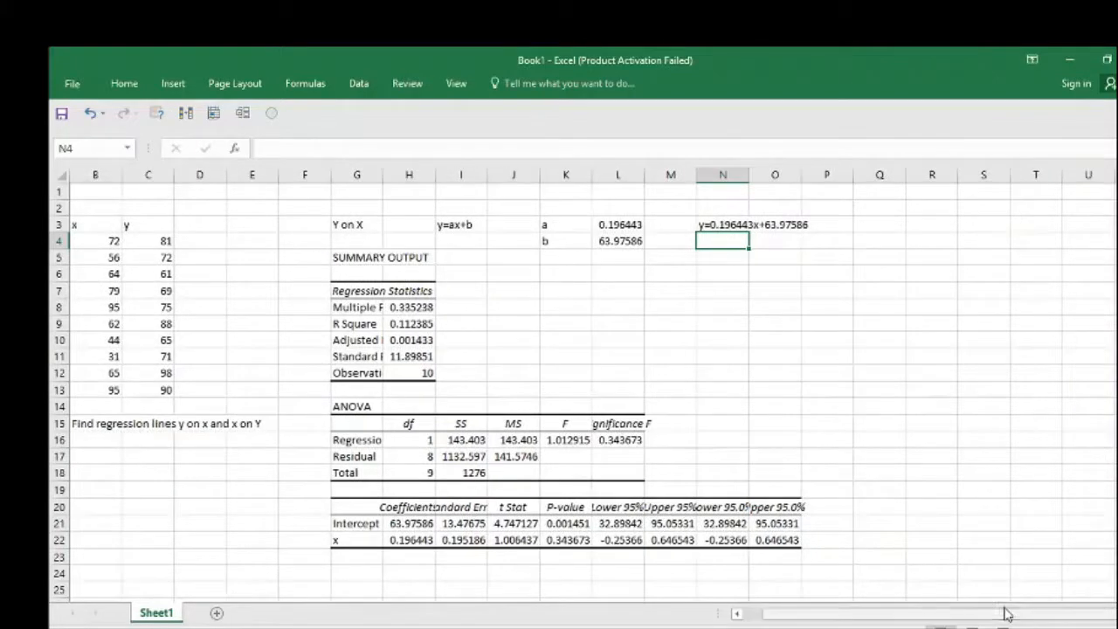
{"action": "left_click", "coordinate": [883, 227]}
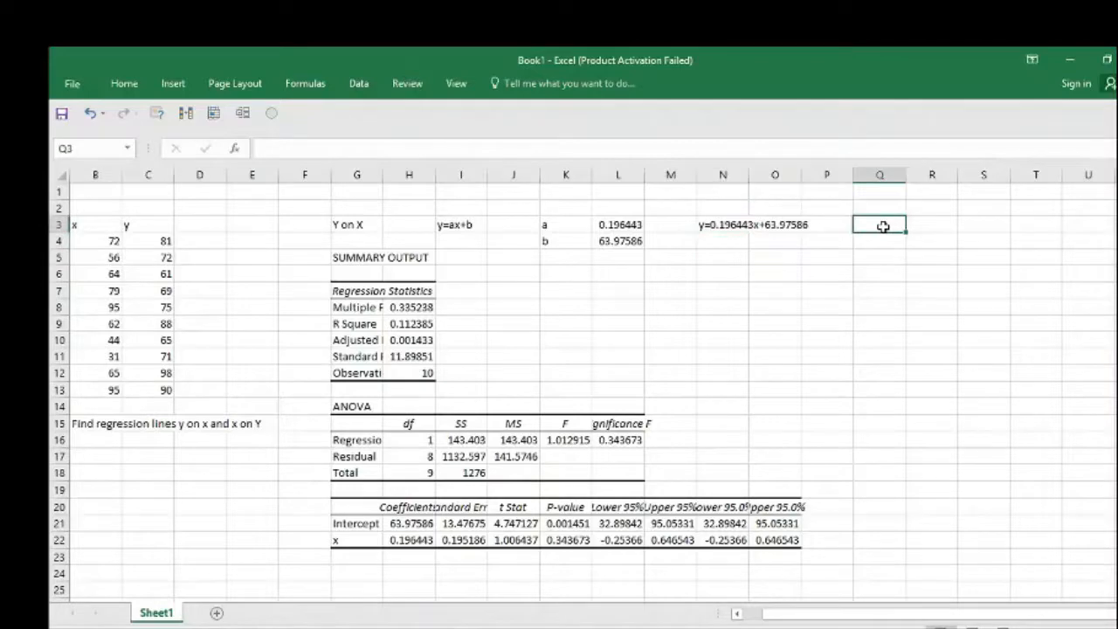
{"action": "type", "text": "x="}
{"action": "type", "text": "cy"}
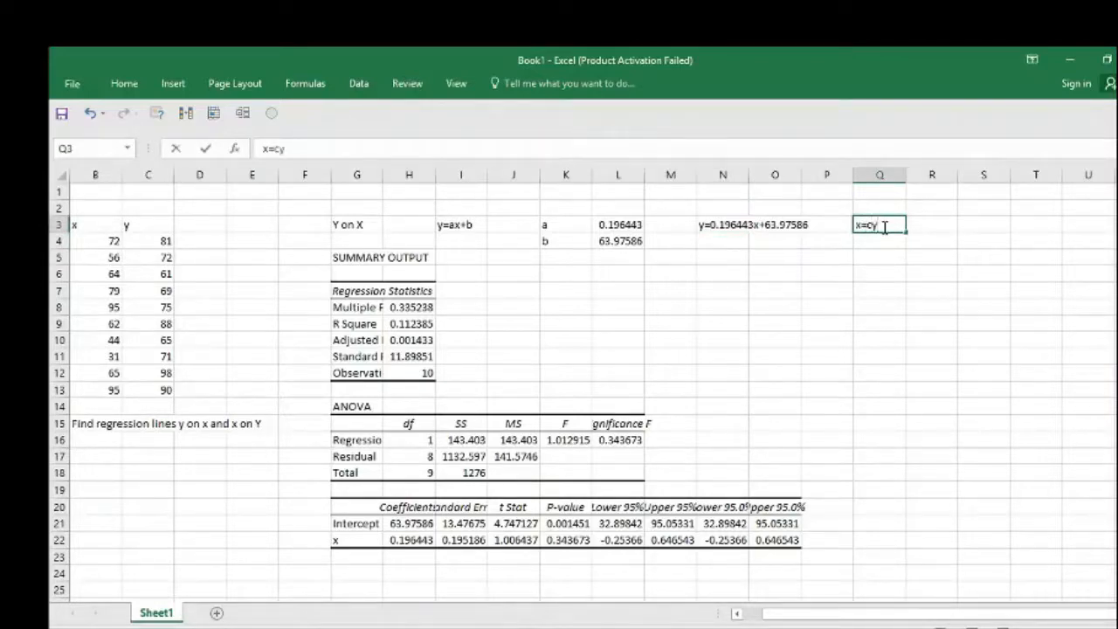
{"action": "type", "text": "+d"}
{"action": "left_click", "coordinate": [863, 208]}
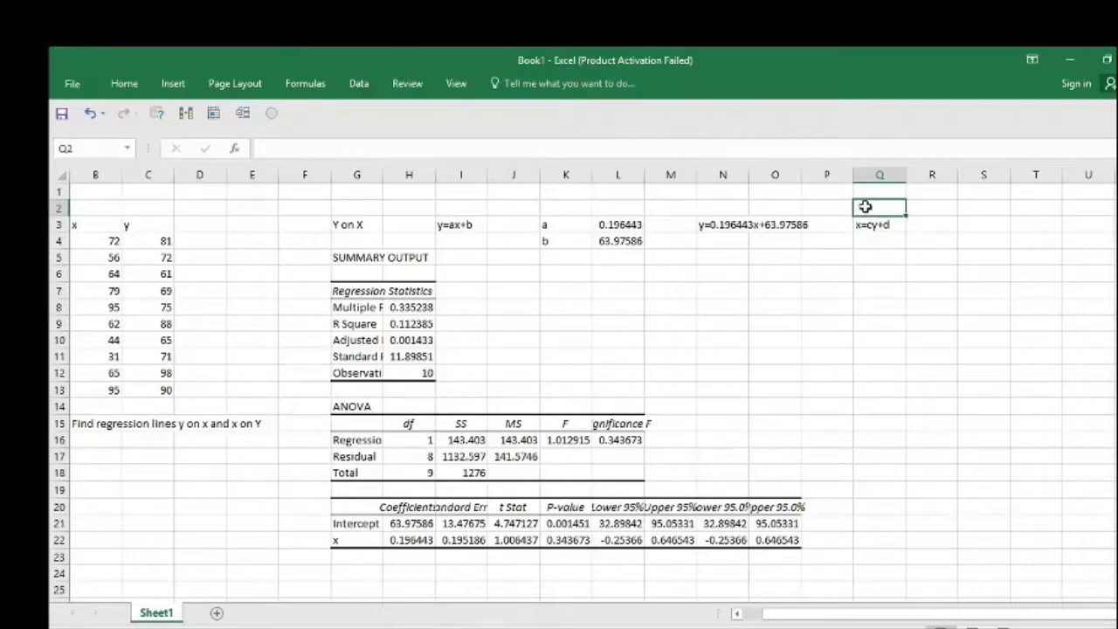
{"action": "type", "text": "X on Y"}
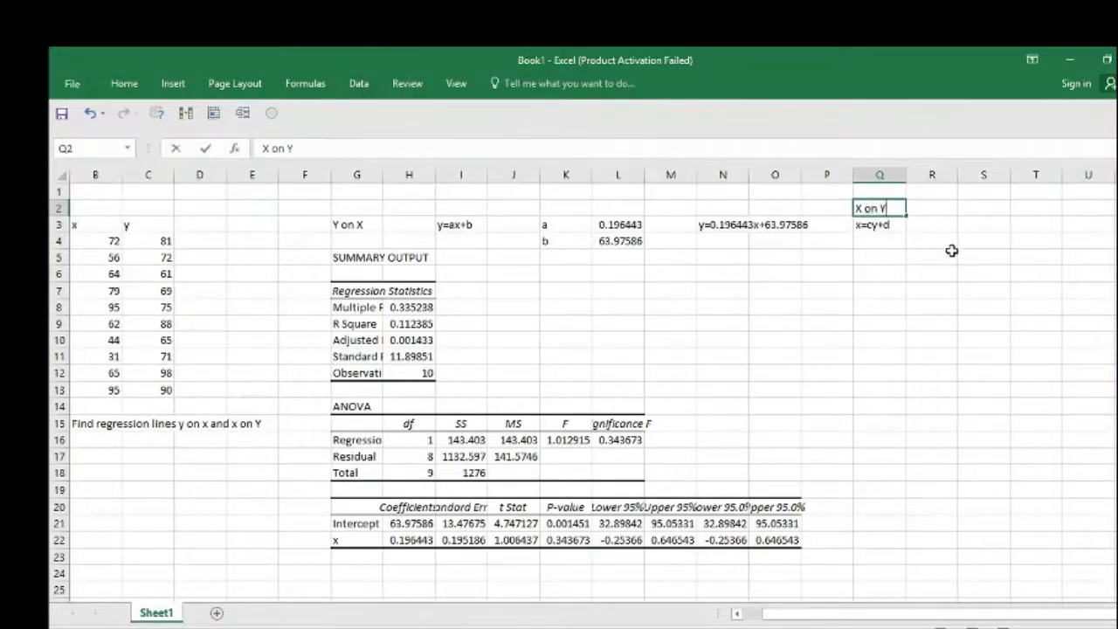
{"action": "left_click", "coordinate": [892, 251]}
Step: Open the Regression analysis tool and clear the previous Input Y Range and Input X Range
{"action": "left_click", "coordinate": [359, 83]}
{"action": "left_click", "coordinate": [1036, 110]}
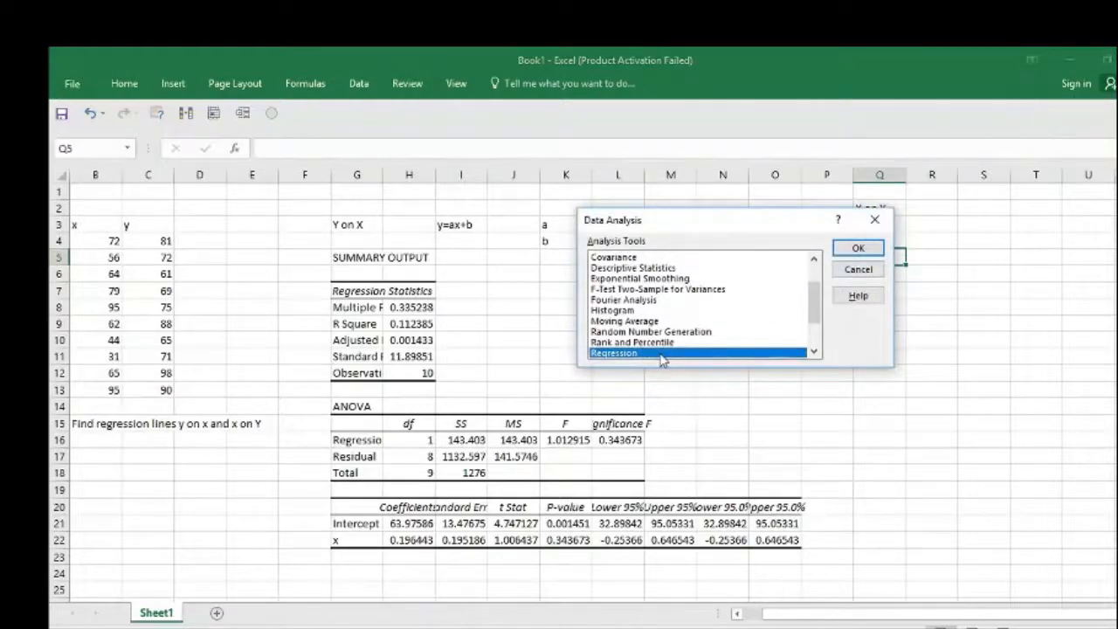
{"action": "left_click", "coordinate": [862, 249]}
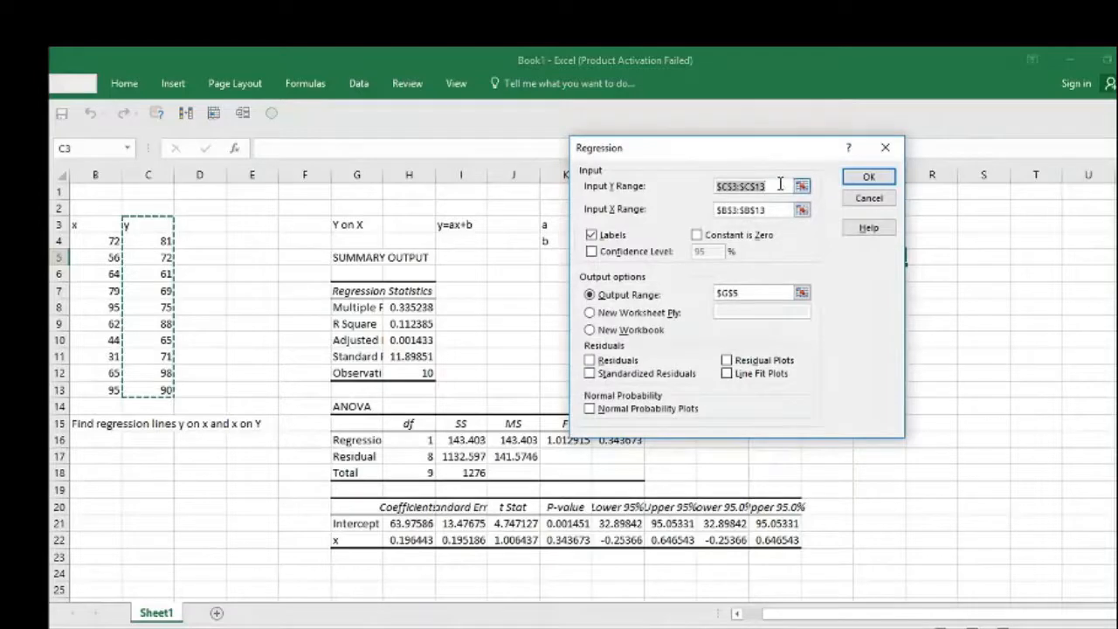
{"action": "key", "text": "BackSpace"}
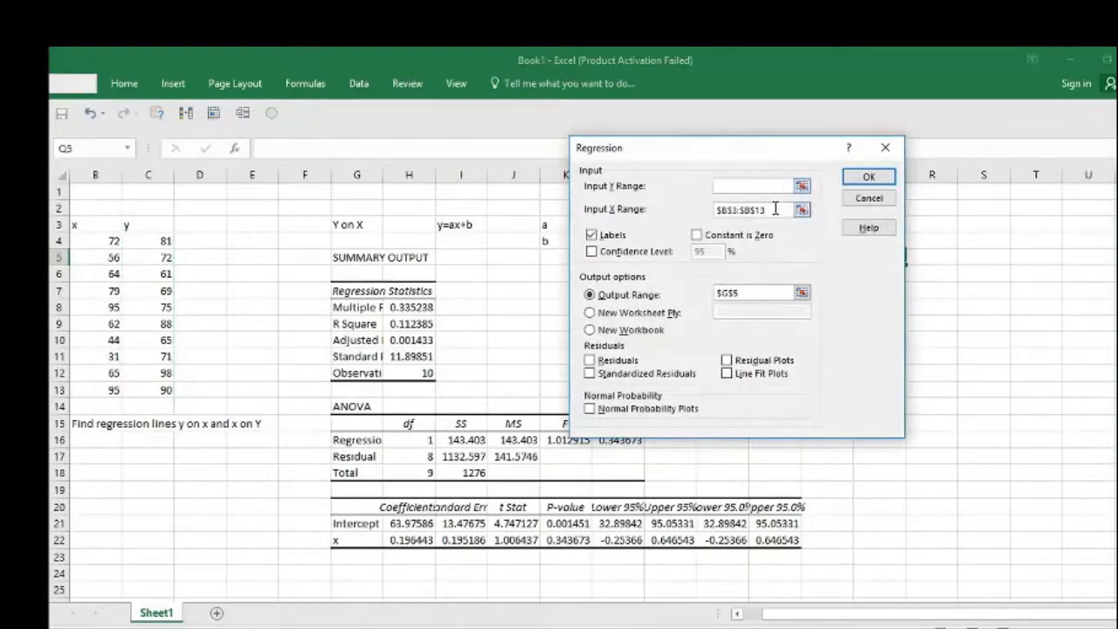
{"action": "left_click", "coordinate": [775, 209]}
{"action": "key", "text": "BackSpace"}
{"action": "key", "text": "BackSpace"}
{"action": "key", "text": "BackSpace"}
{"action": "key", "text": "BackSpace"}
{"action": "key", "text": "BackSpace"}
{"action": "key", "text": "BackSpace"}
{"action": "key", "text": "BackSpace"}
{"action": "key", "text": "BackSpace"}
{"action": "key", "text": "BackSpace"}
{"action": "key", "text": "BackSpace"}
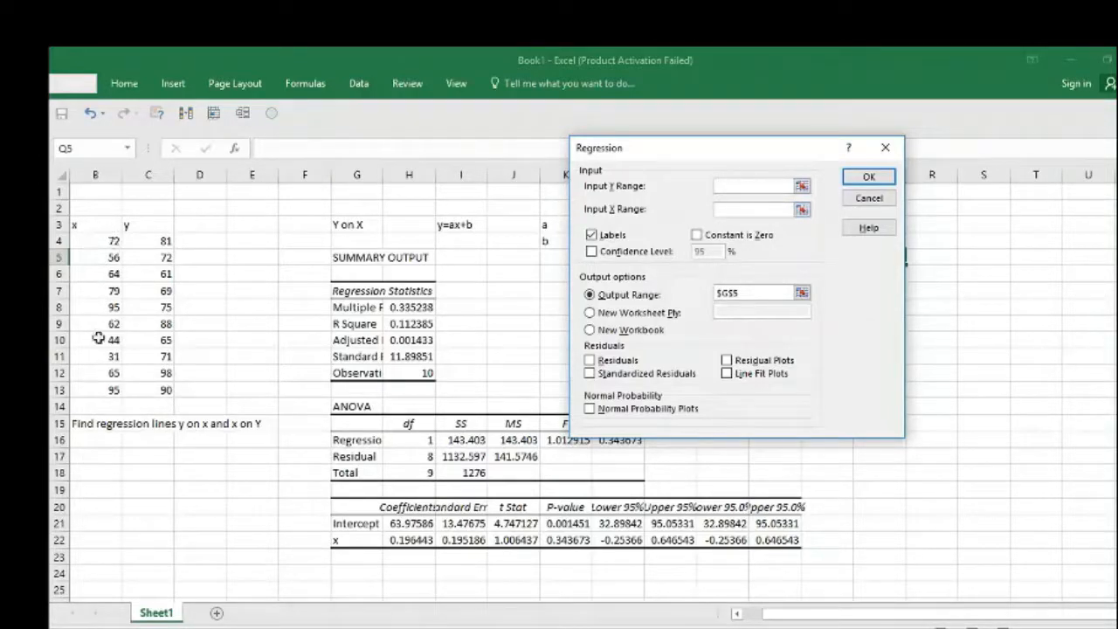
{"action": "left_click", "coordinate": [106, 225]}
{"action": "left_click_drag", "start_coordinate": [106, 225], "coordinate": [110, 395]}
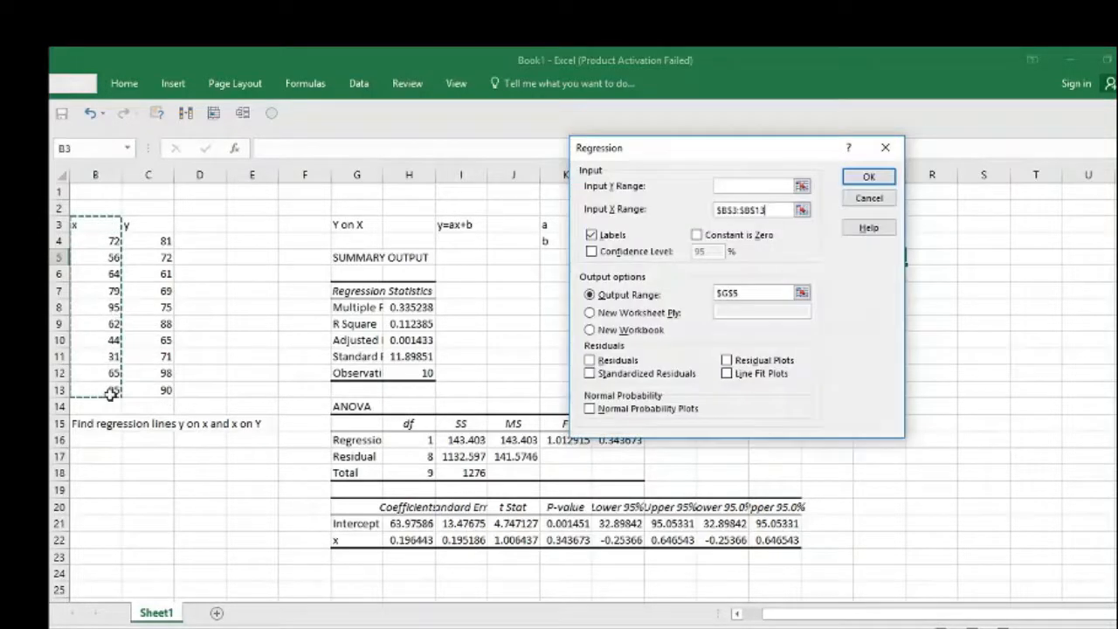
{"action": "key", "text": "BackSpace"}
{"action": "key", "text": "BackSpace"}
{"action": "key", "text": "BackSpace"}
{"action": "key", "text": "BackSpace"}
{"action": "key", "text": "BackSpace"}
{"action": "key", "text": "BackSpace"}
{"action": "key", "text": "BackSpace"}
{"action": "key", "text": "BackSpace"}
{"action": "key", "text": "BackSpace"}
{"action": "key", "text": "BackSpace"}
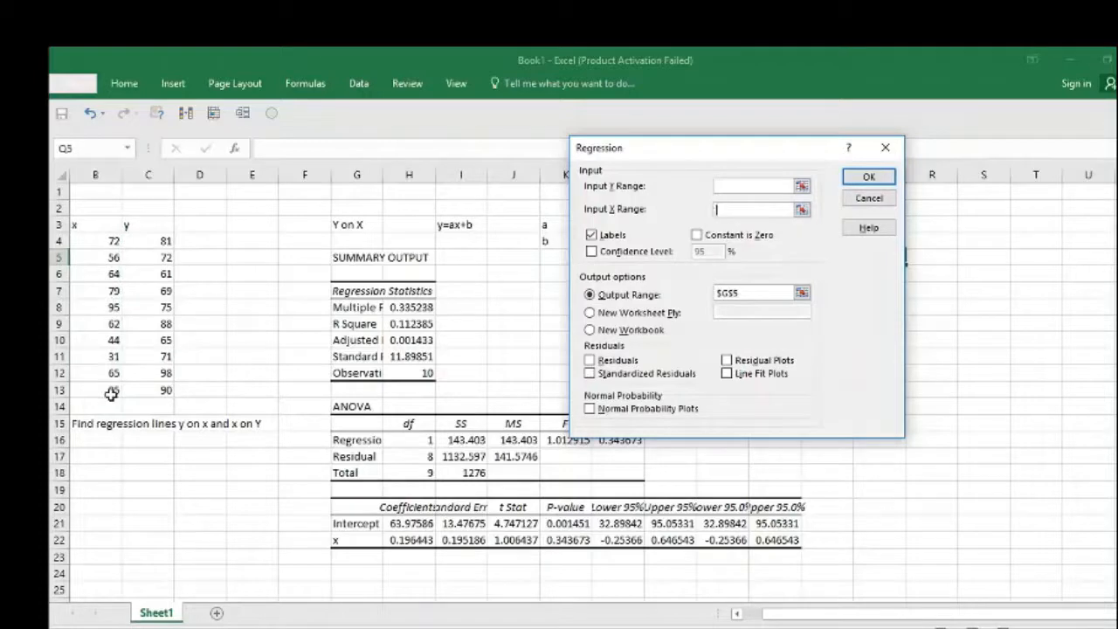
Step: Set the regression's Input Y Range to the x column with its header, $B$3:$B$13
{"action": "left_click", "coordinate": [724, 186]}
{"action": "left_click_drag", "start_coordinate": [97, 224], "coordinate": [97, 340]}
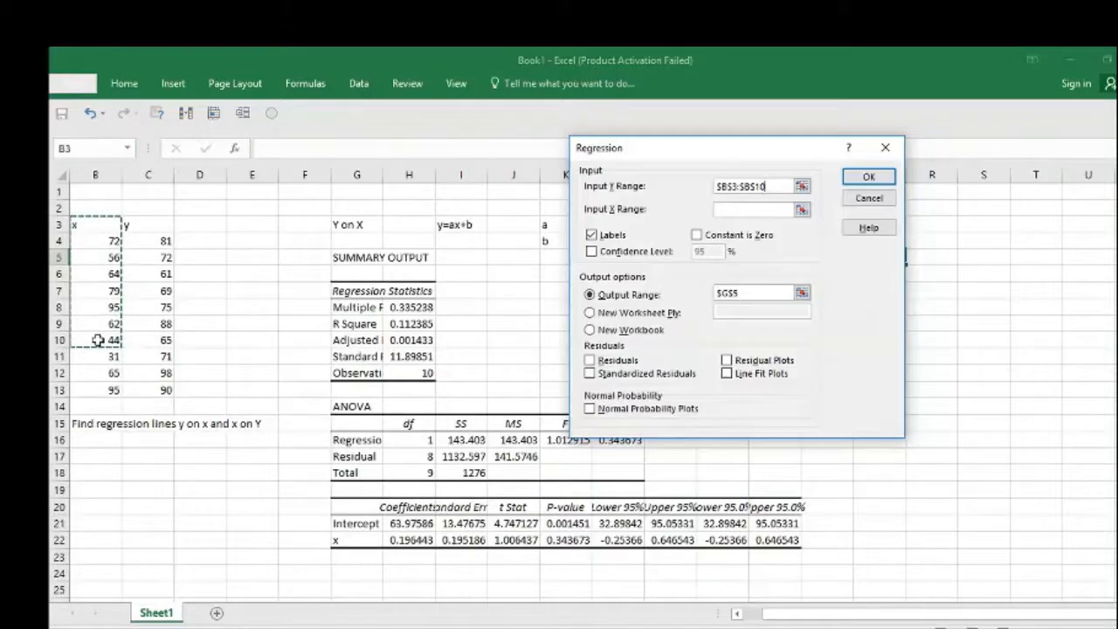
{"action": "key", "text": "shift+Down"}
{"action": "key", "text": "shift+Down"}
{"action": "key", "text": "shift+Down"}
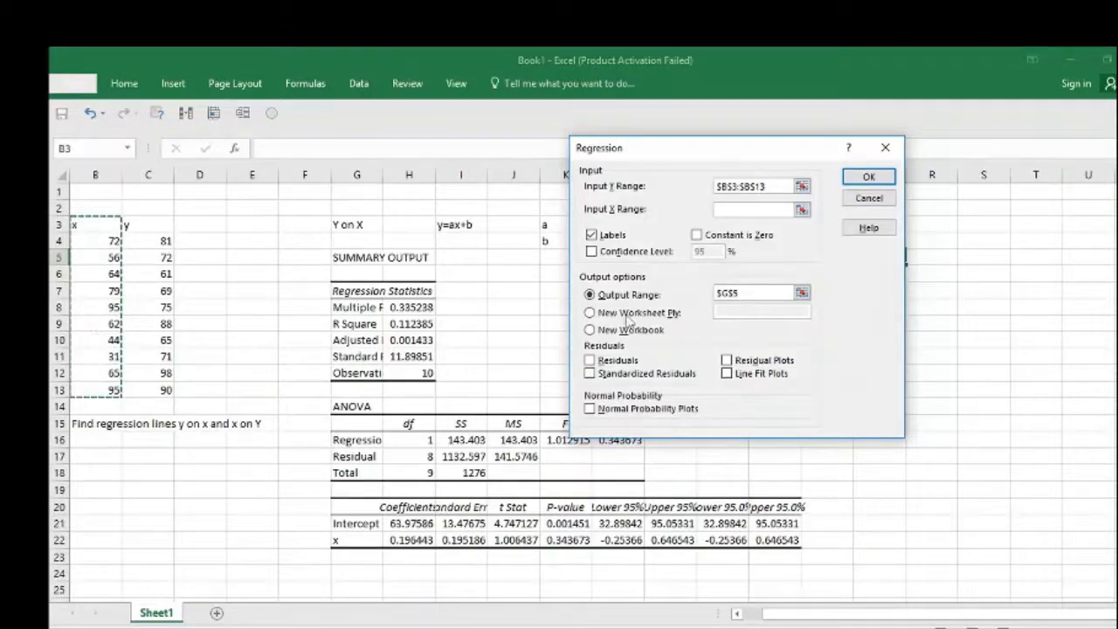
Step: Set the regression's Input X Range to the y column with its header, $C$3:$C$13
{"action": "left_click", "coordinate": [734, 212]}
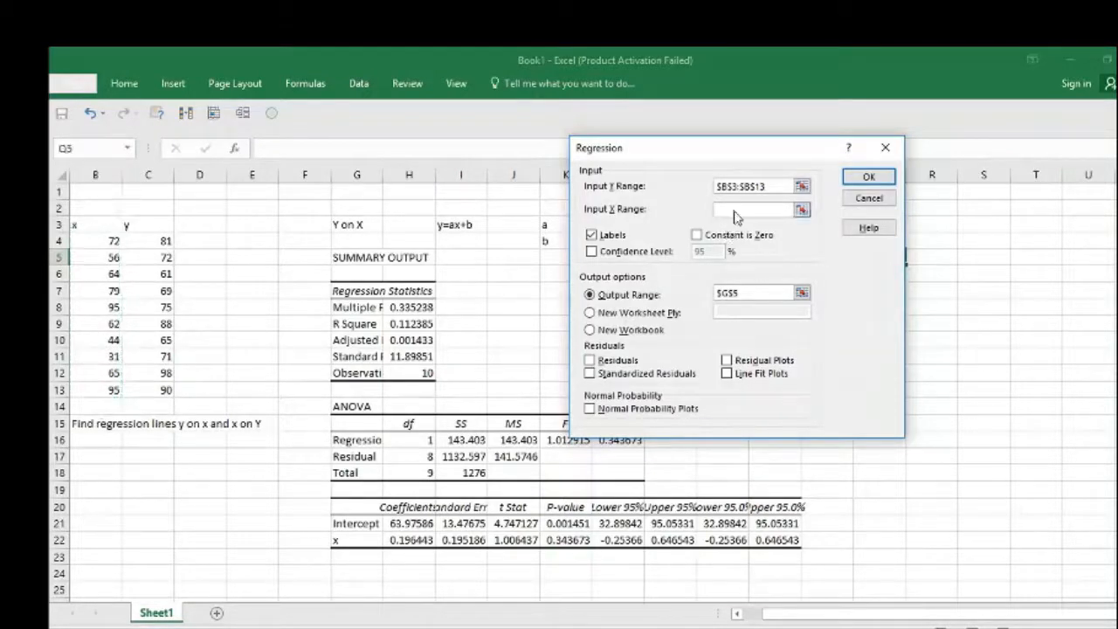
{"action": "left_click", "coordinate": [151, 222]}
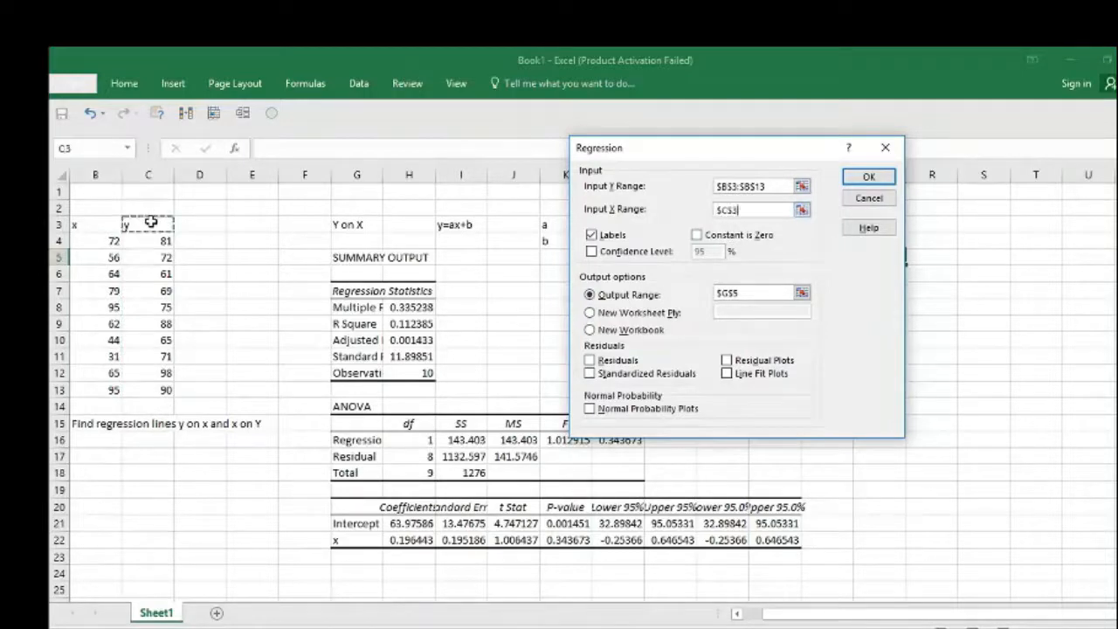
{"action": "key", "text": "shift+Down"}
{"action": "key", "text": "shift+Down"}
{"action": "key", "text": "shift+Down"}
{"action": "key", "text": "shift+Down"}
{"action": "key", "text": "shift+Down"}
{"action": "key", "text": "shift+Down"}
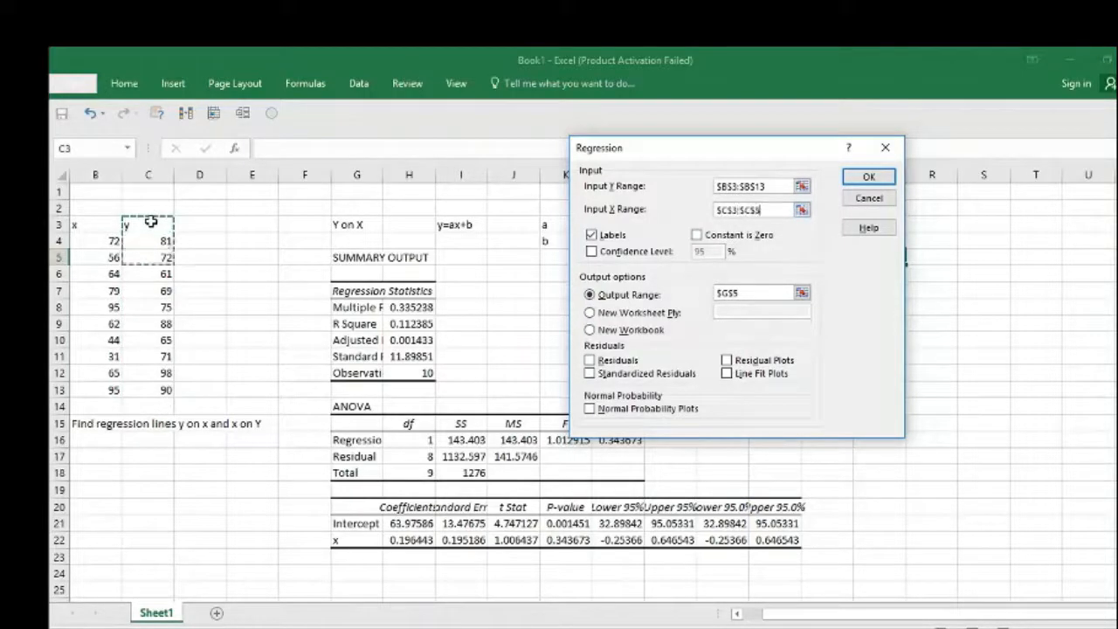
{"action": "key", "text": "shift+Down"}
{"action": "key", "text": "shift+Down"}
{"action": "key", "text": "shift+Down"}
{"action": "key", "text": "shift+Down"}
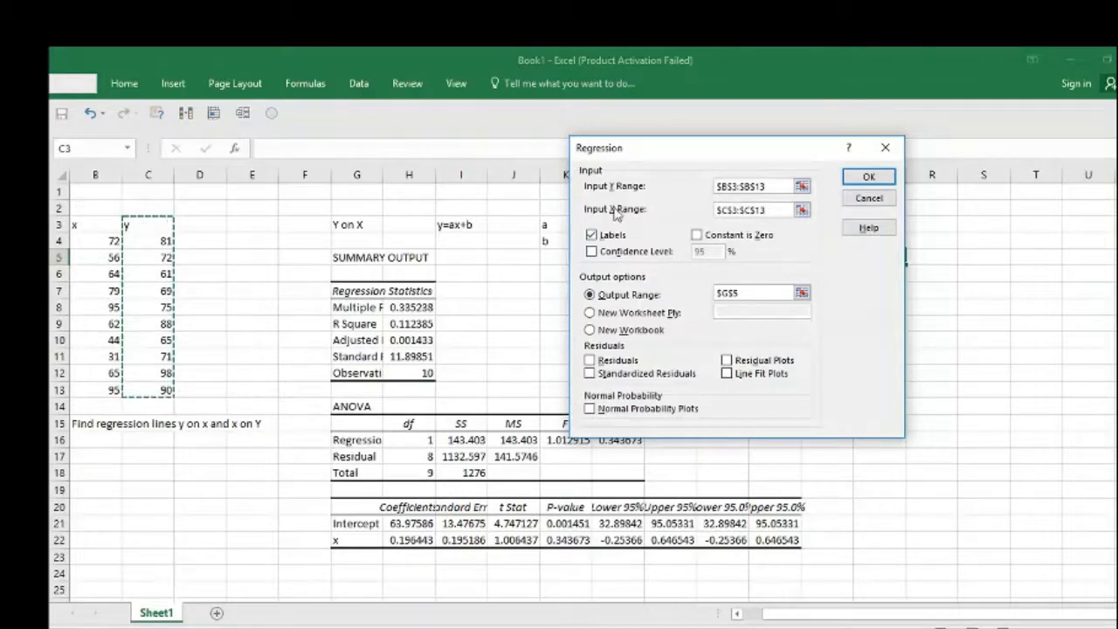
Step: With Labels enabled, replace the Output Range with $Q$6 and run the X on Y regression
{"action": "left_click", "coordinate": [592, 239]}
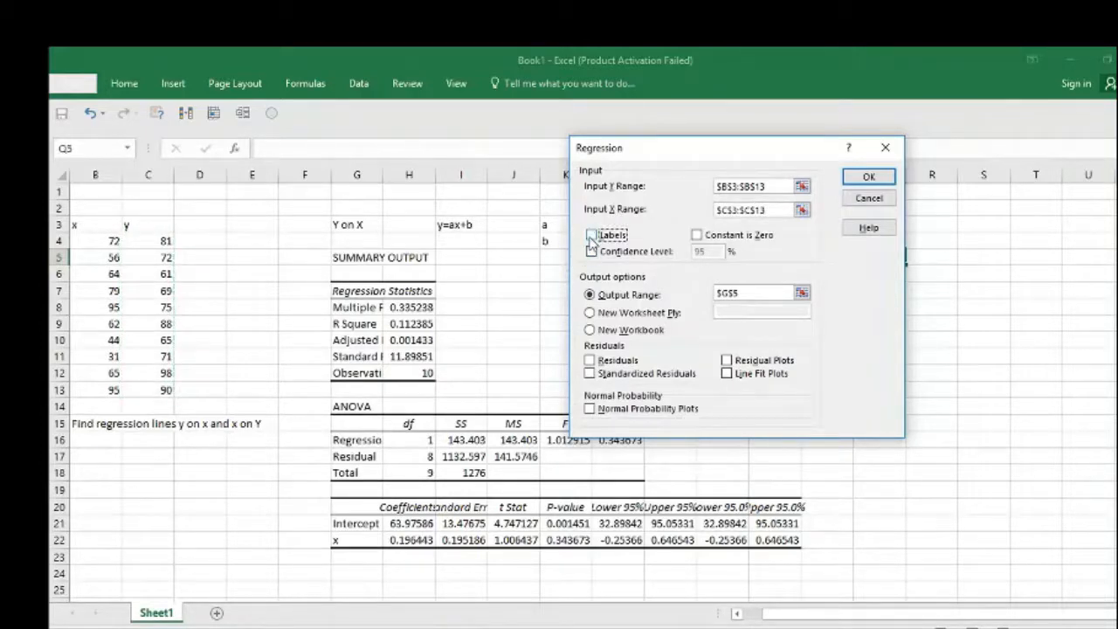
{"action": "left_click", "coordinate": [591, 236]}
{"action": "left_click", "coordinate": [740, 297]}
{"action": "key", "text": "BackSpace"}
{"action": "key", "text": "BackSpace"}
{"action": "key", "text": "BackSpace"}
{"action": "key", "text": "BackSpace"}
{"action": "left_click_drag", "start_coordinate": [758, 155], "coordinate": [615, 163]}
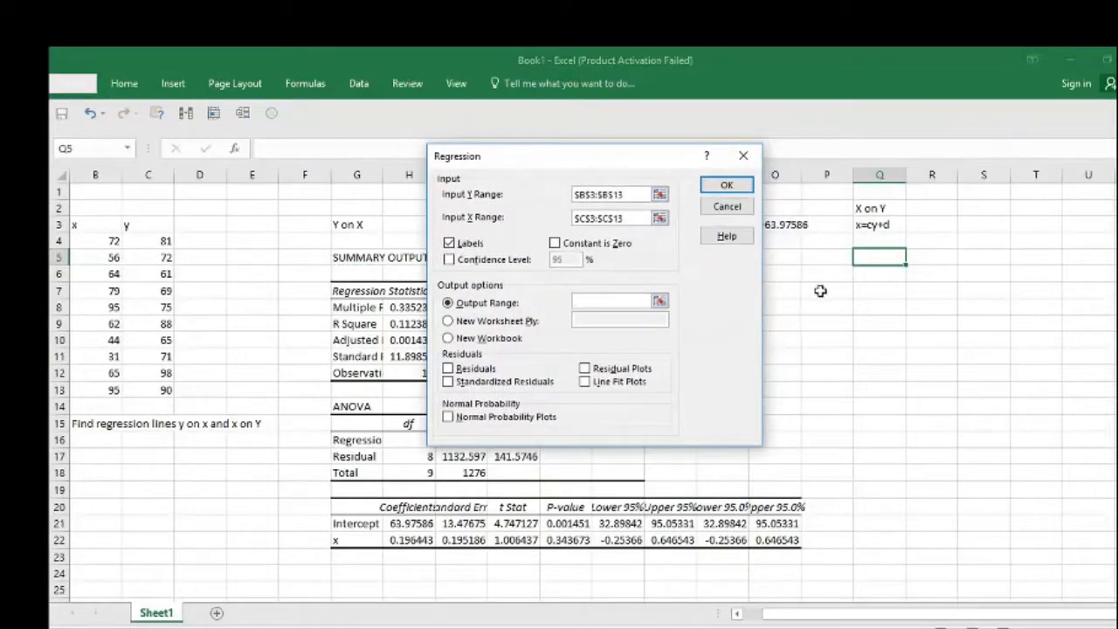
{"action": "left_click", "coordinate": [867, 278]}
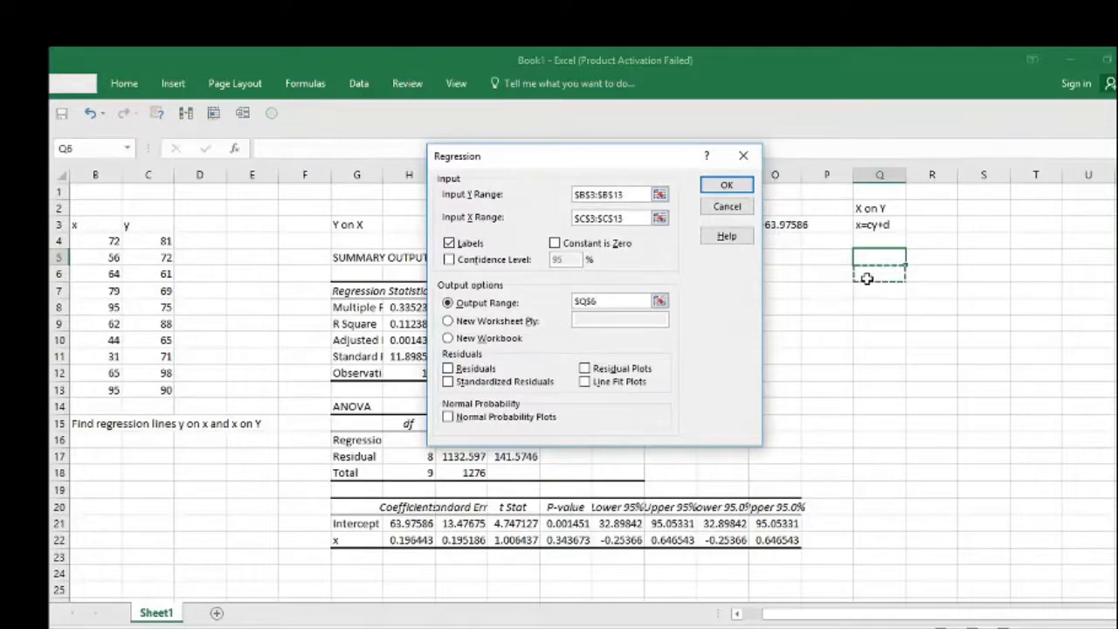
{"action": "left_click", "coordinate": [724, 186]}
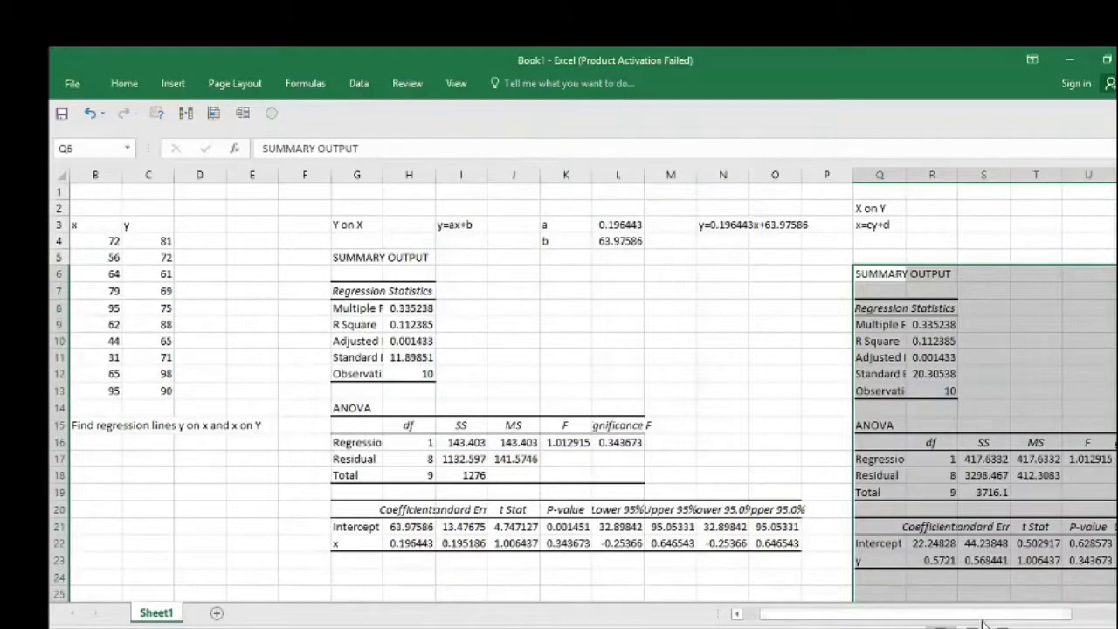
Step: Enter the X on Y regression equation "x=0.5721y+22.24828" in R3, using the y coefficient and intercept from the new output
{"action": "left_click_drag", "start_coordinate": [985, 621], "coordinate": [1036, 616]}
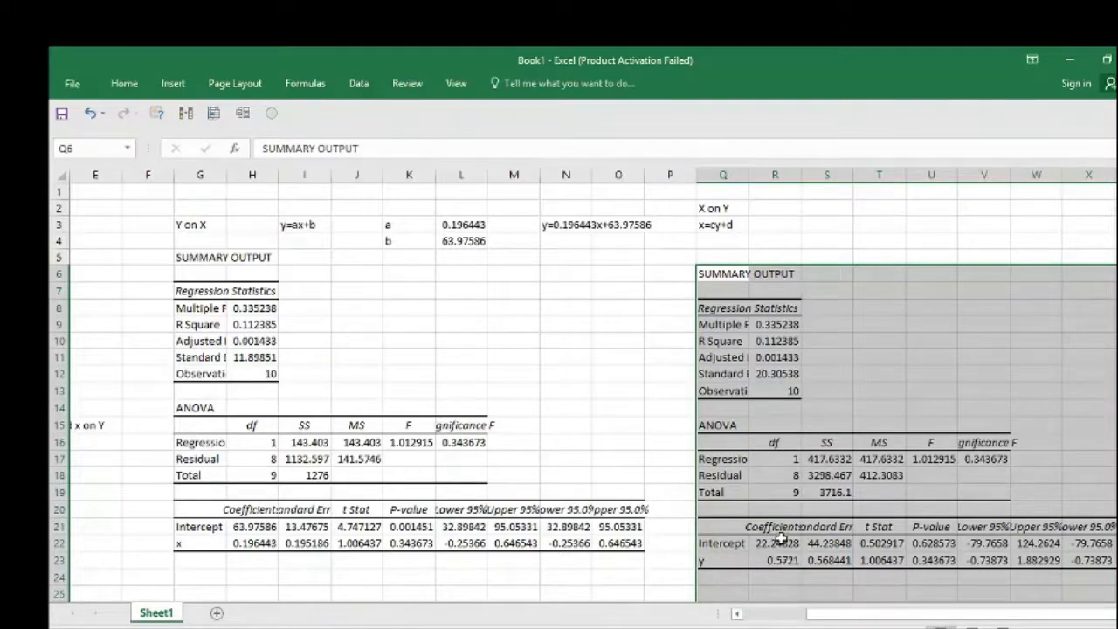
{"action": "left_click", "coordinate": [774, 224]}
{"action": "type", "text": "x"}
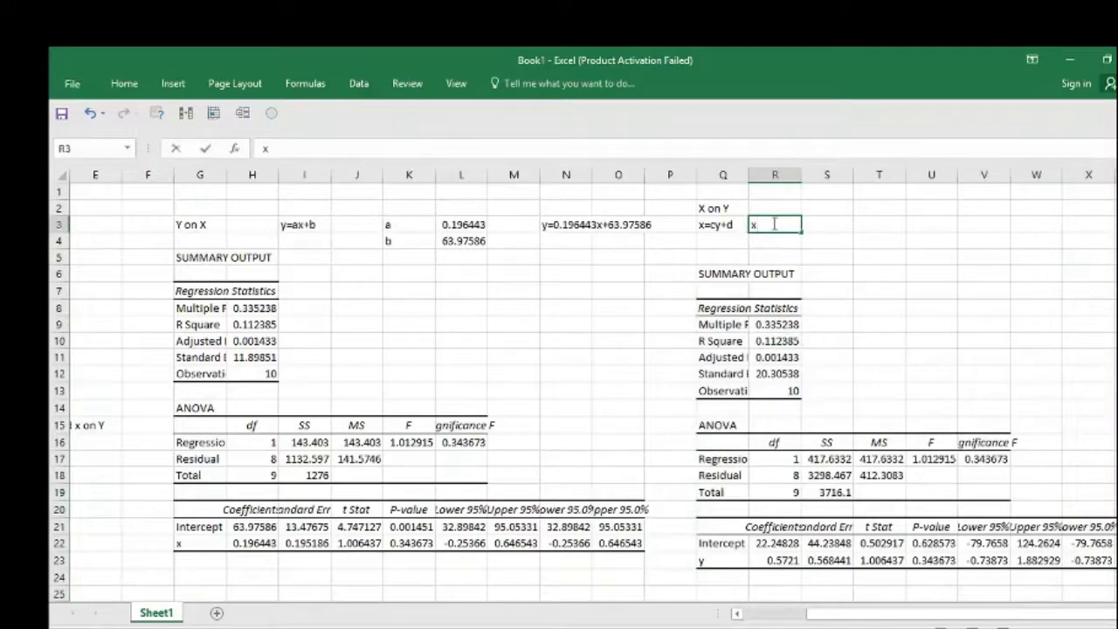
{"action": "type", "text": "=0.5721"}
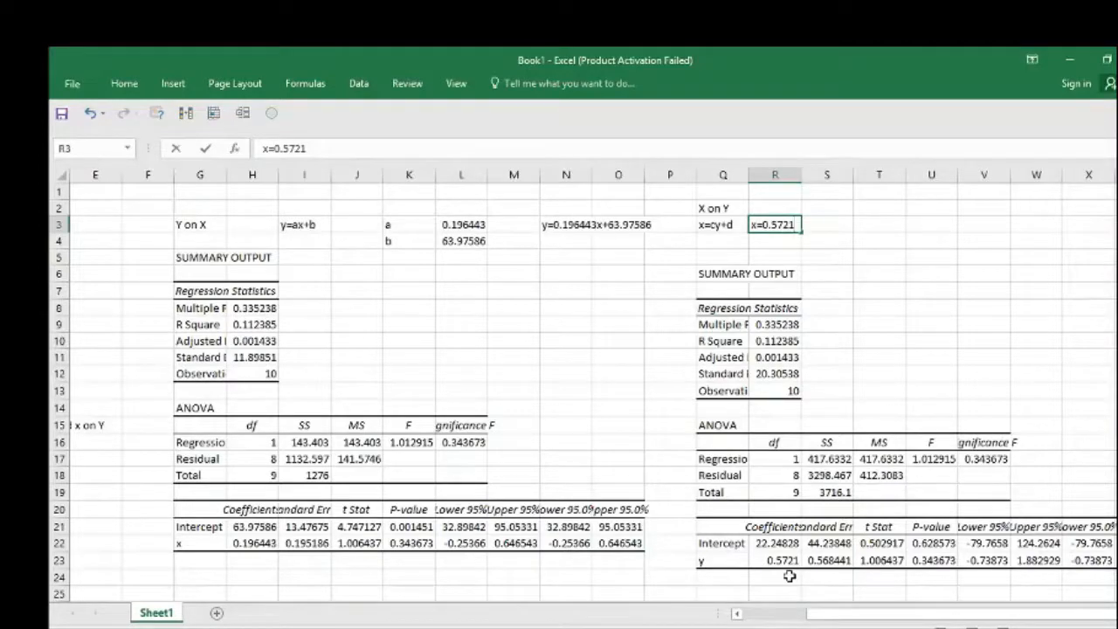
{"action": "type", "text": "y+22.2"}
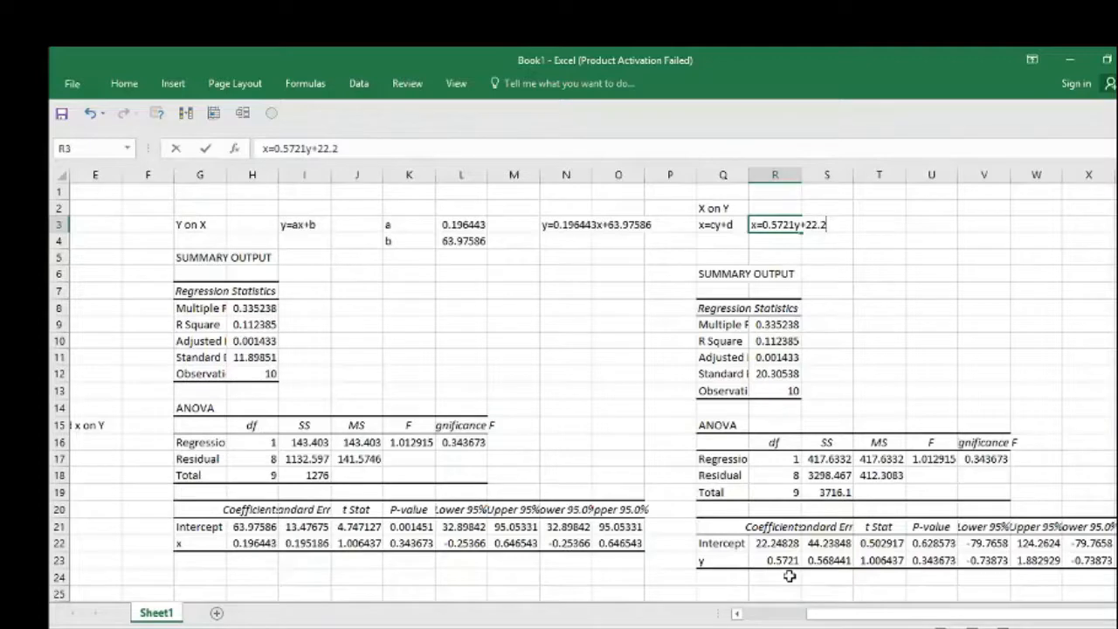
{"action": "type", "text": "4828"}
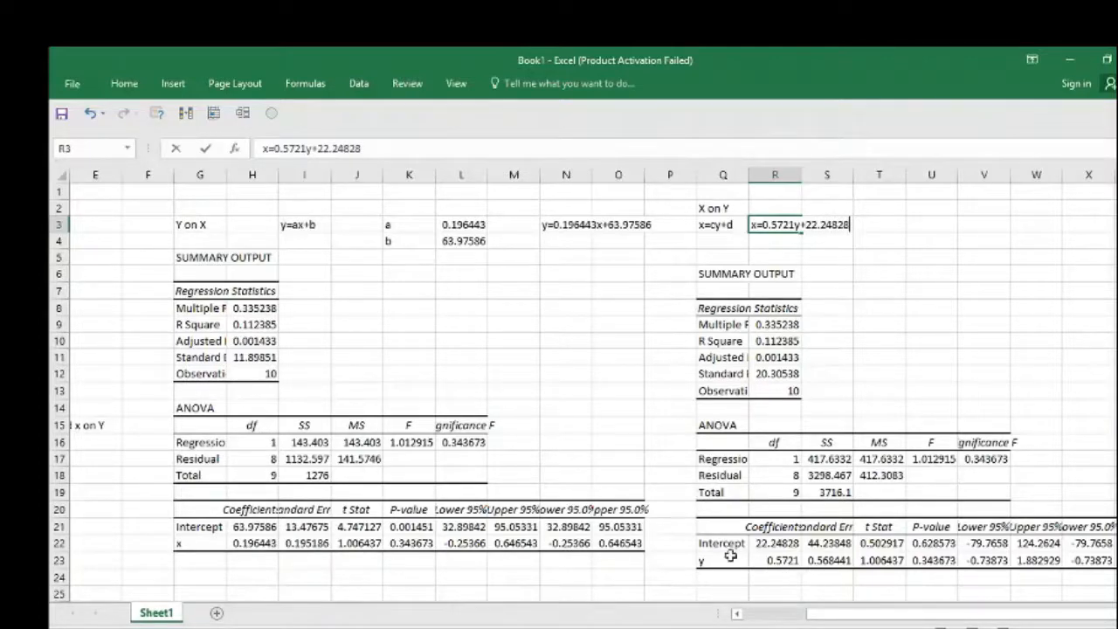
{"action": "left_click", "coordinate": [776, 543]}
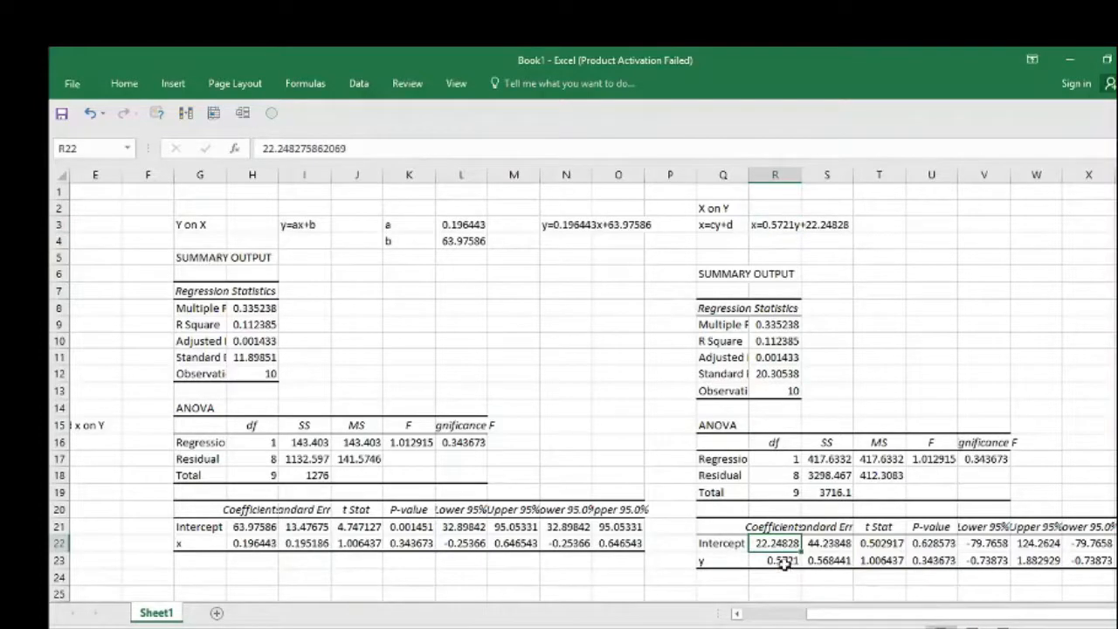
{"action": "left_click", "coordinate": [785, 563]}
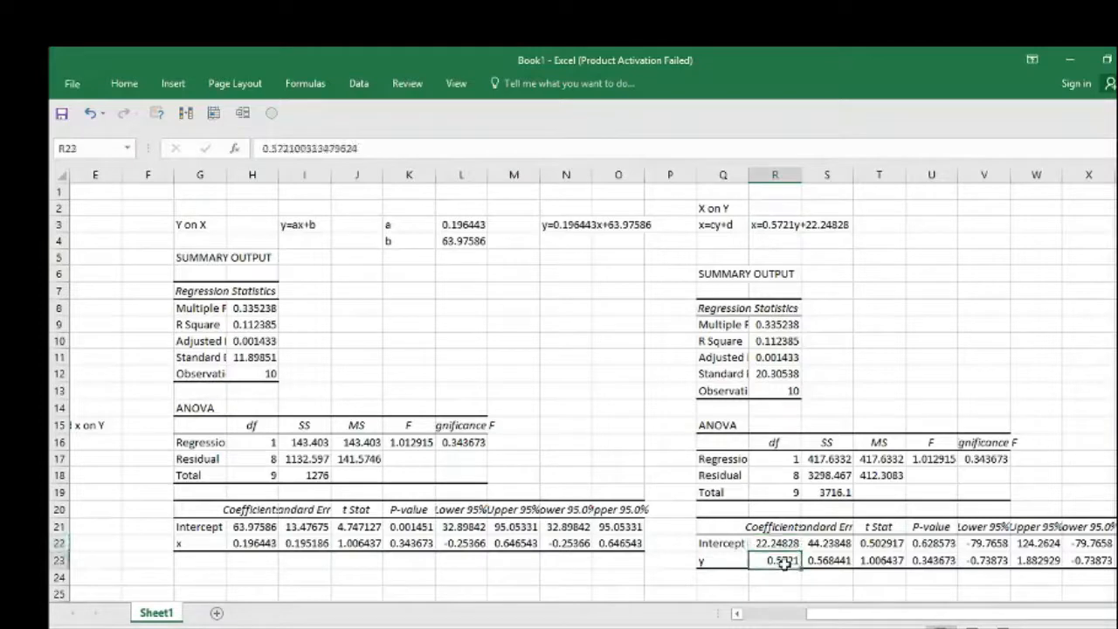